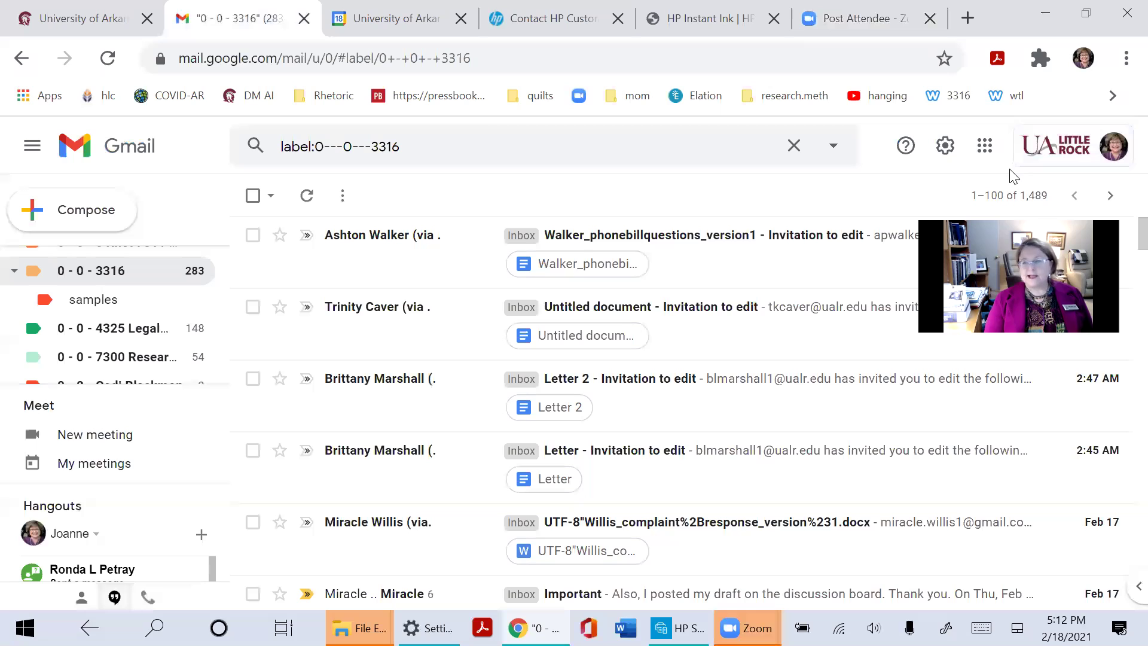
Open the Google apps launcher from Gmail's top bar
{"action": "left_click", "coordinate": [988, 149]}
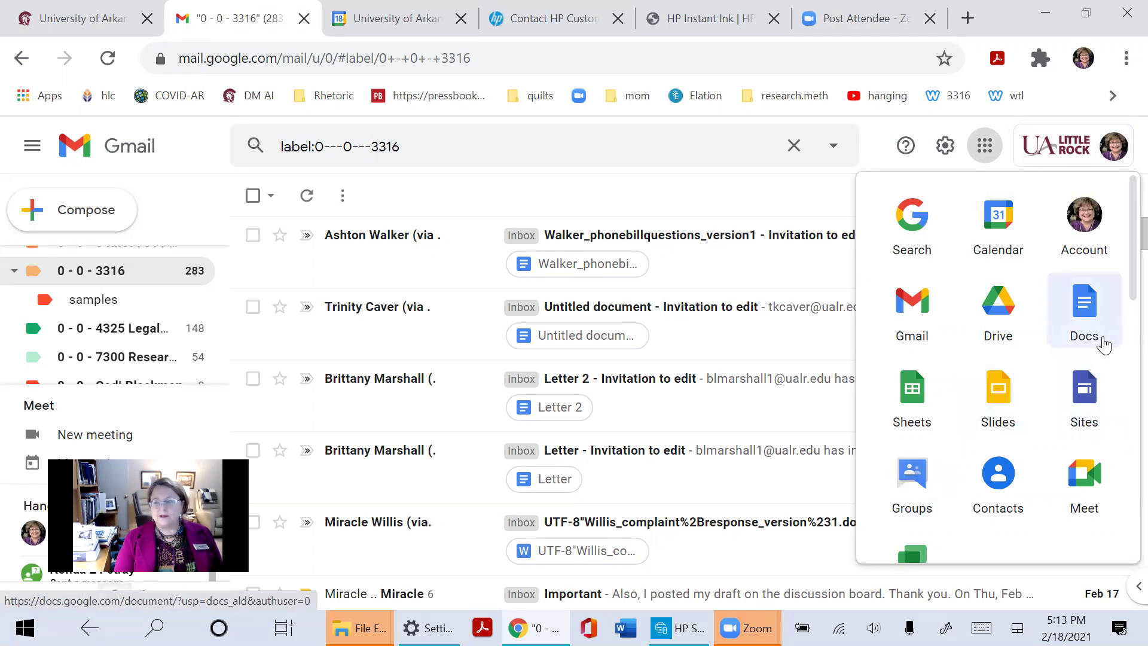
Open Google Drive from the apps grid and browse the My Drive file list
{"action": "left_click", "coordinate": [999, 306]}
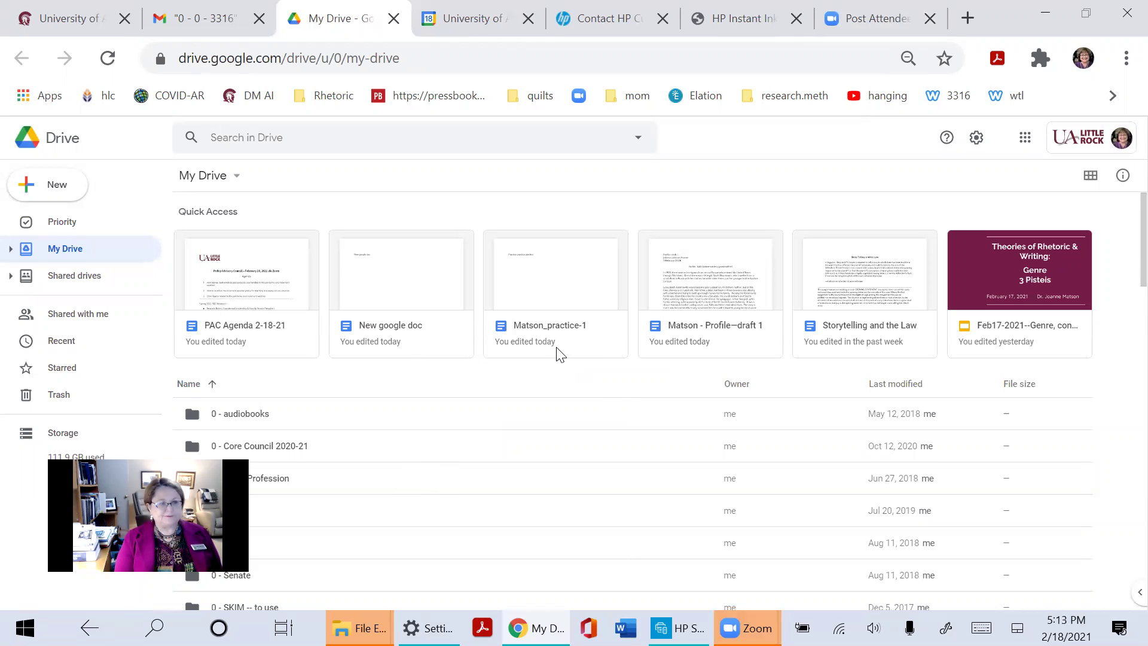
{"action": "scroll", "coordinate": [554, 353], "scroll_direction": "down", "scroll_amount": 3}
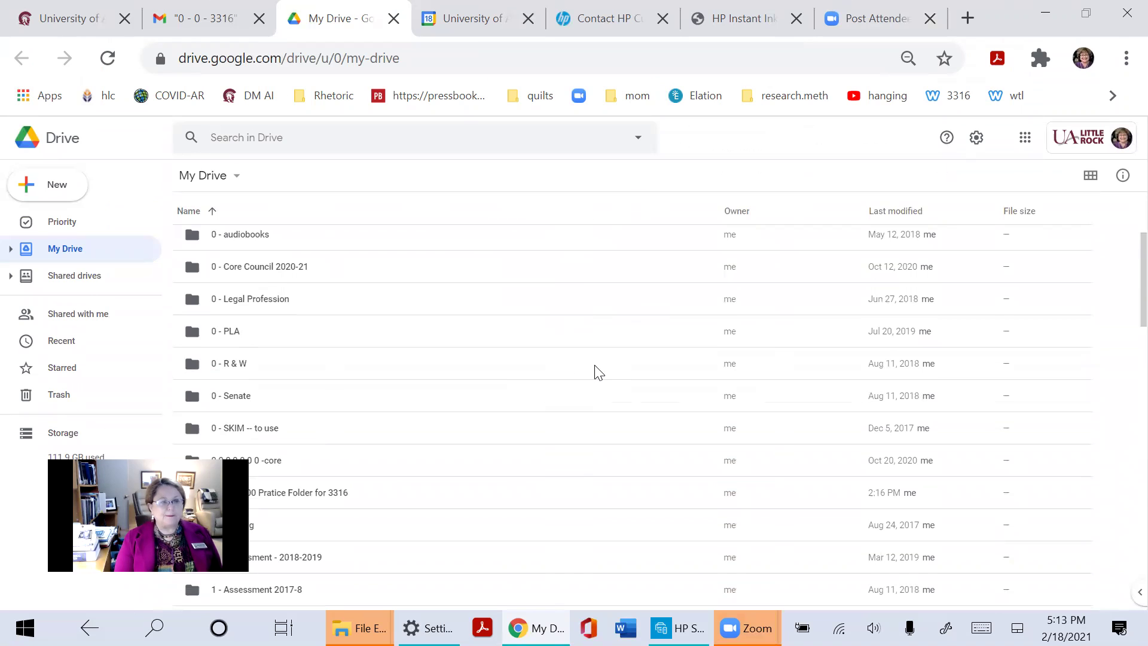
{"action": "scroll", "coordinate": [594, 371], "scroll_direction": "up", "scroll_amount": 3}
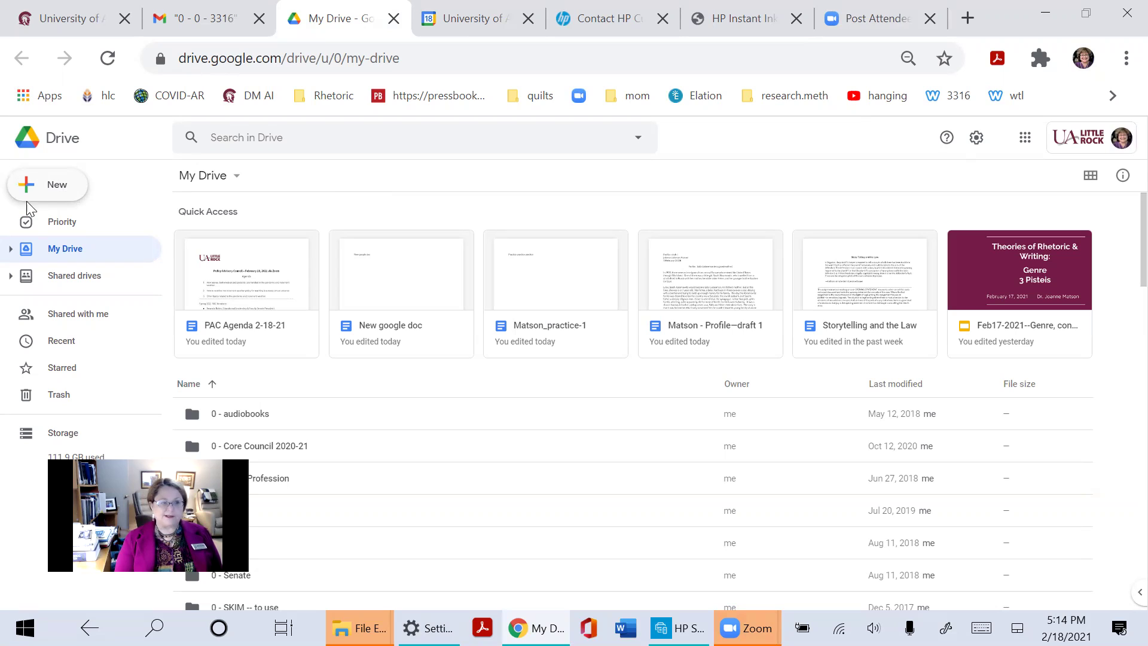
{"action": "left_click", "coordinate": [75, 195]}
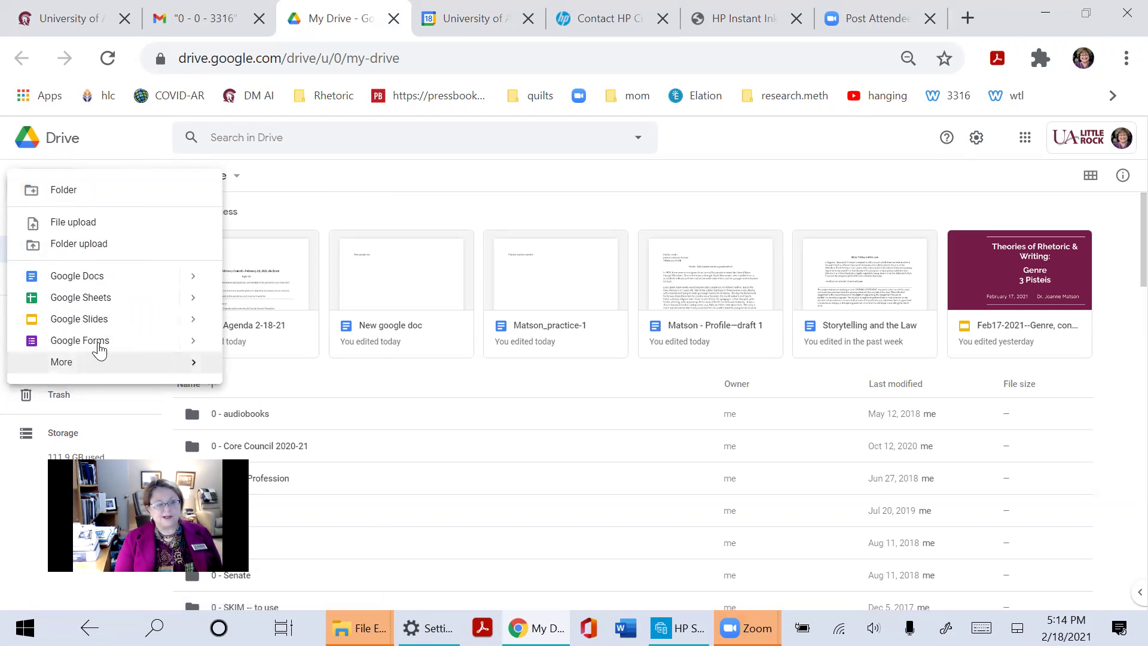
Create a folder named 'AGoogle Folder for 3316' in My Drive and open it
{"action": "left_click", "coordinate": [82, 191]}
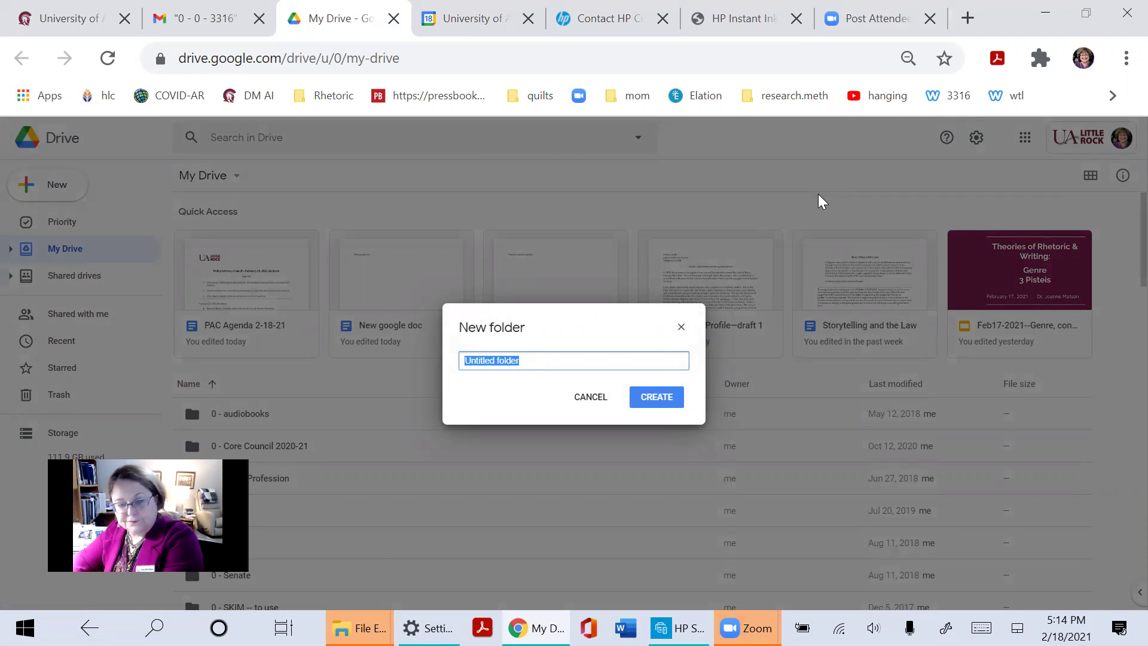
{"action": "type", "text": "A"}
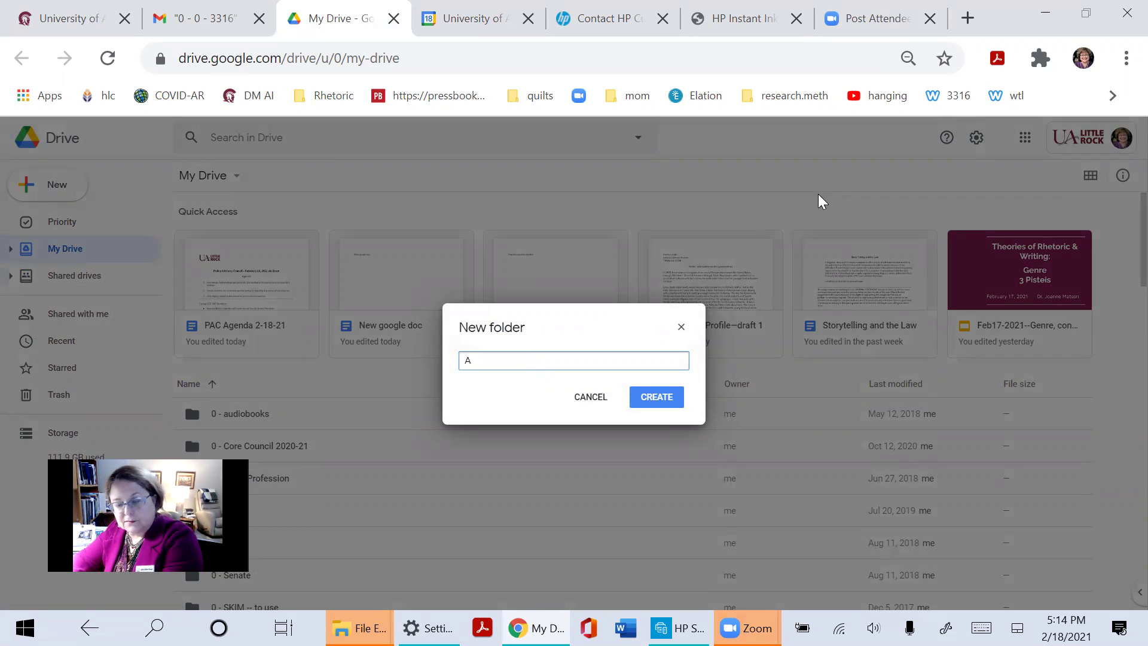
{"action": "type", "text": "Google"}
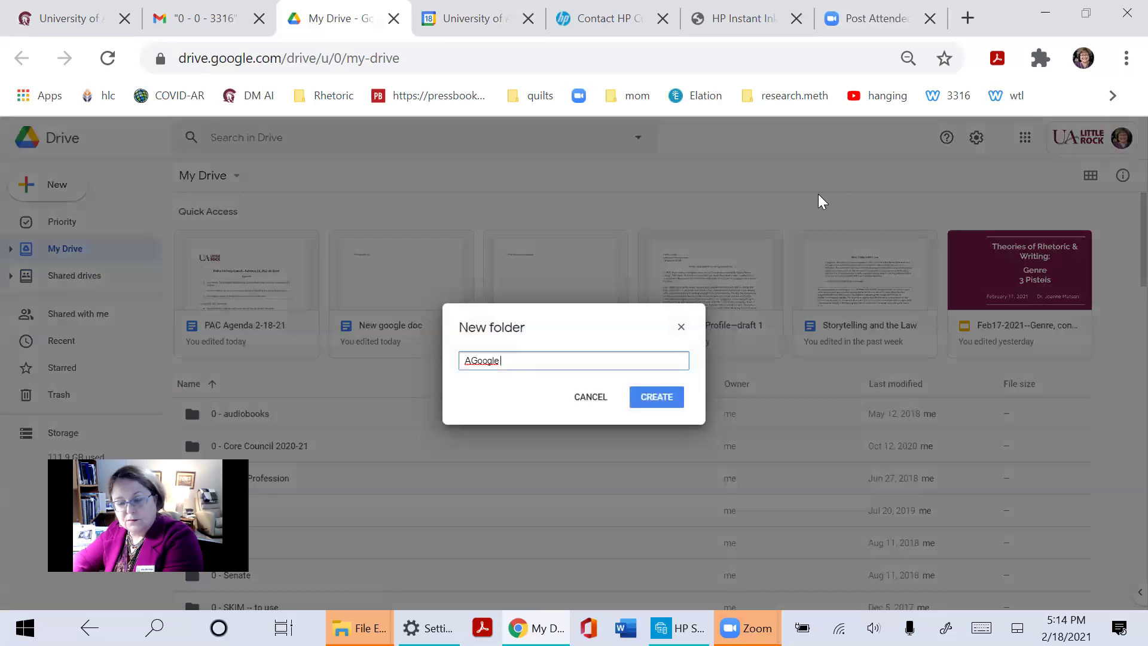
{"action": "type", "text": " Folder for 3316"}
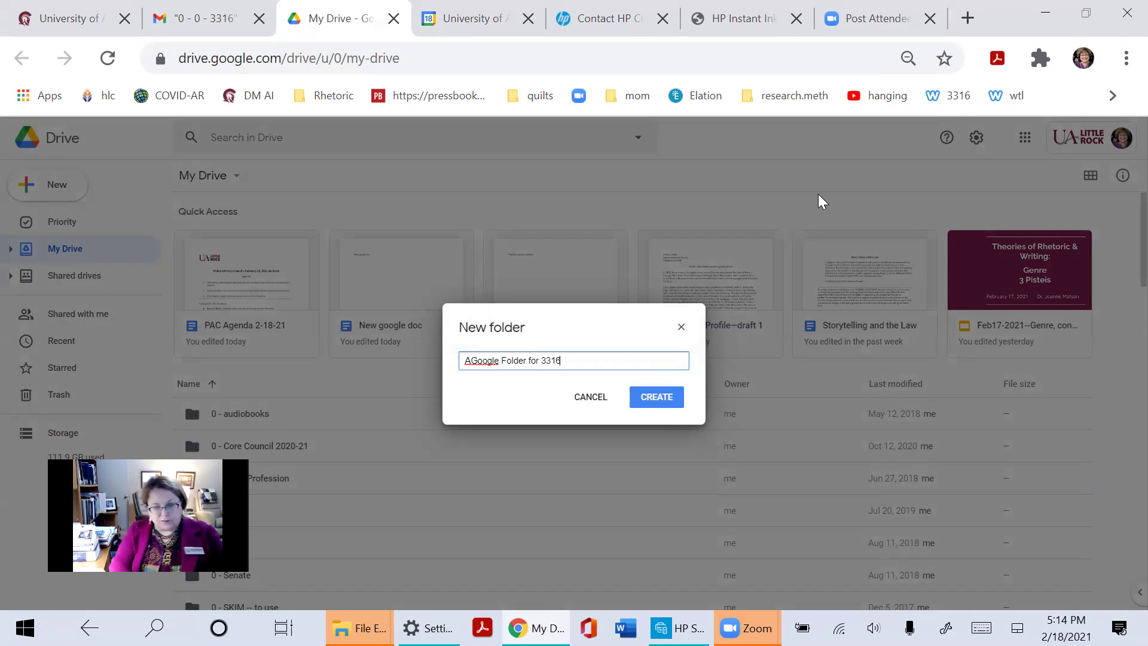
{"action": "left_click", "coordinate": [644, 402]}
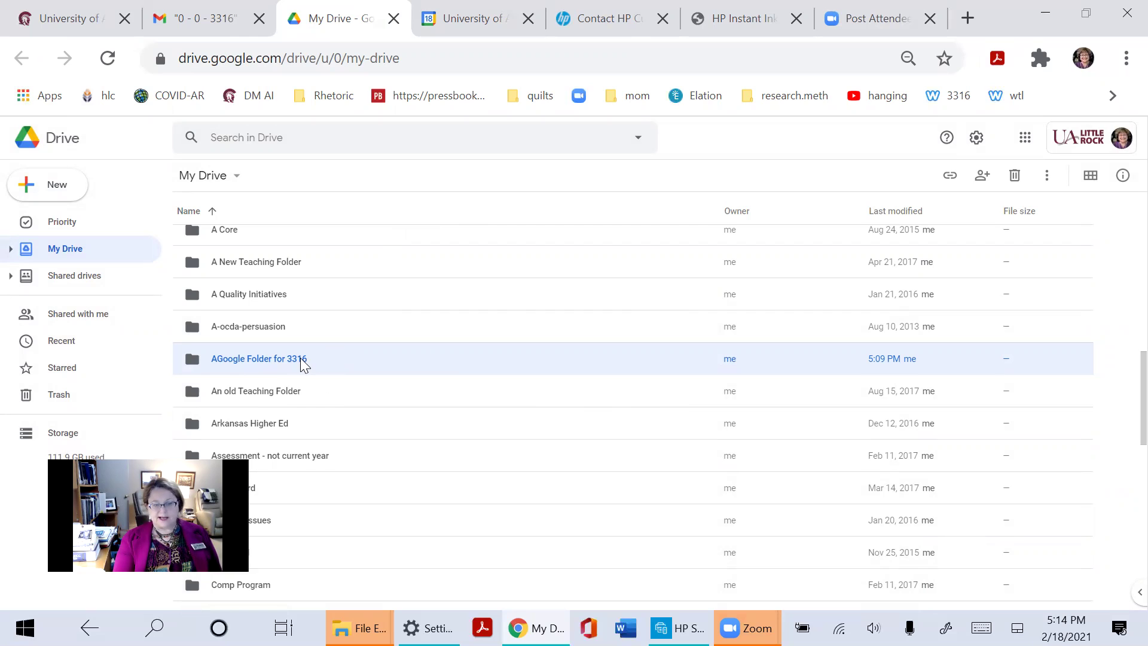
{"action": "double_click", "coordinate": [225, 367]}
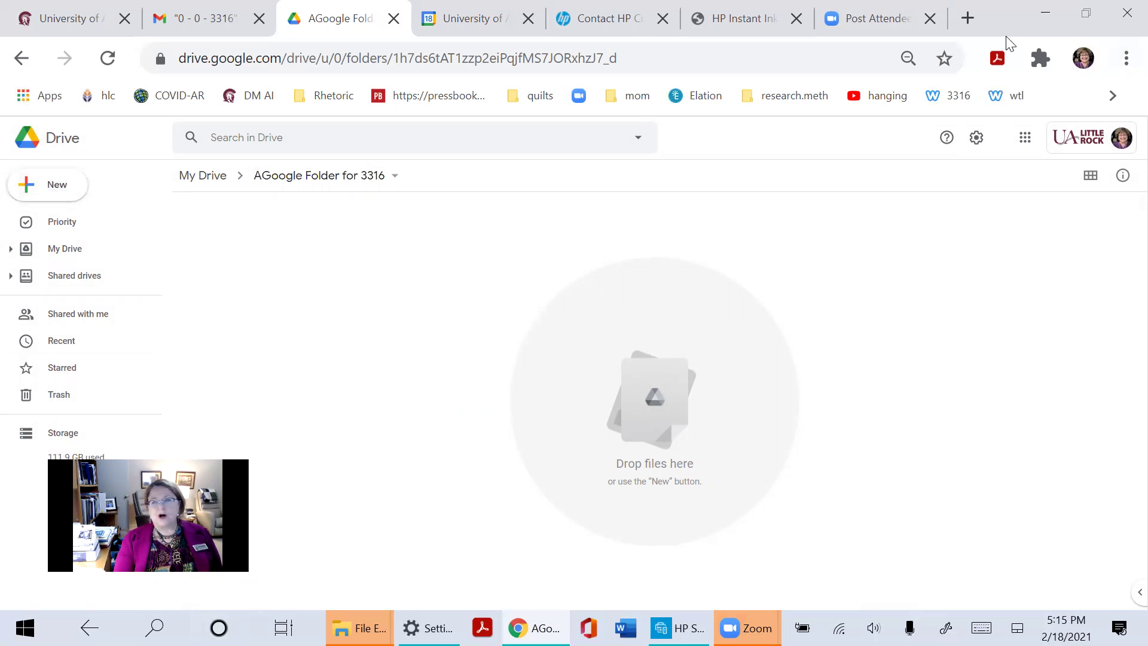
Bring up the Google apps launcher from the empty AGoogle Folder for 3316
{"action": "left_click", "coordinate": [1026, 141]}
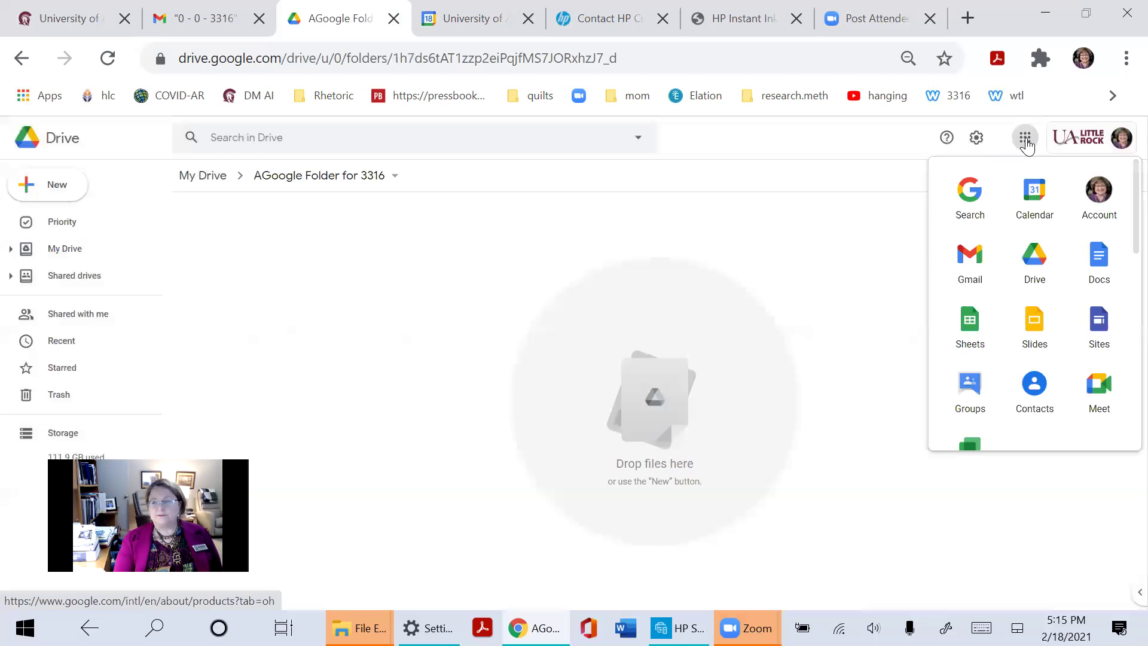
Start a blank Google Doc titled with the author's name plus 'Letters complaint- version 1'
{"action": "left_click", "coordinate": [1089, 272]}
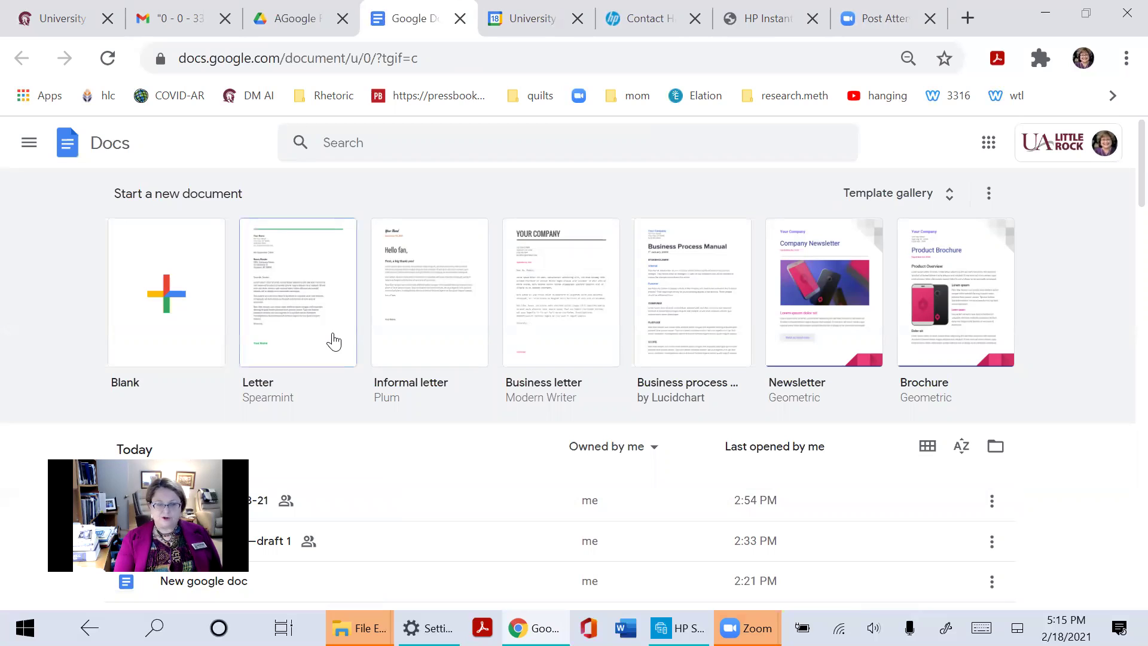
{"action": "left_click", "coordinate": [153, 266]}
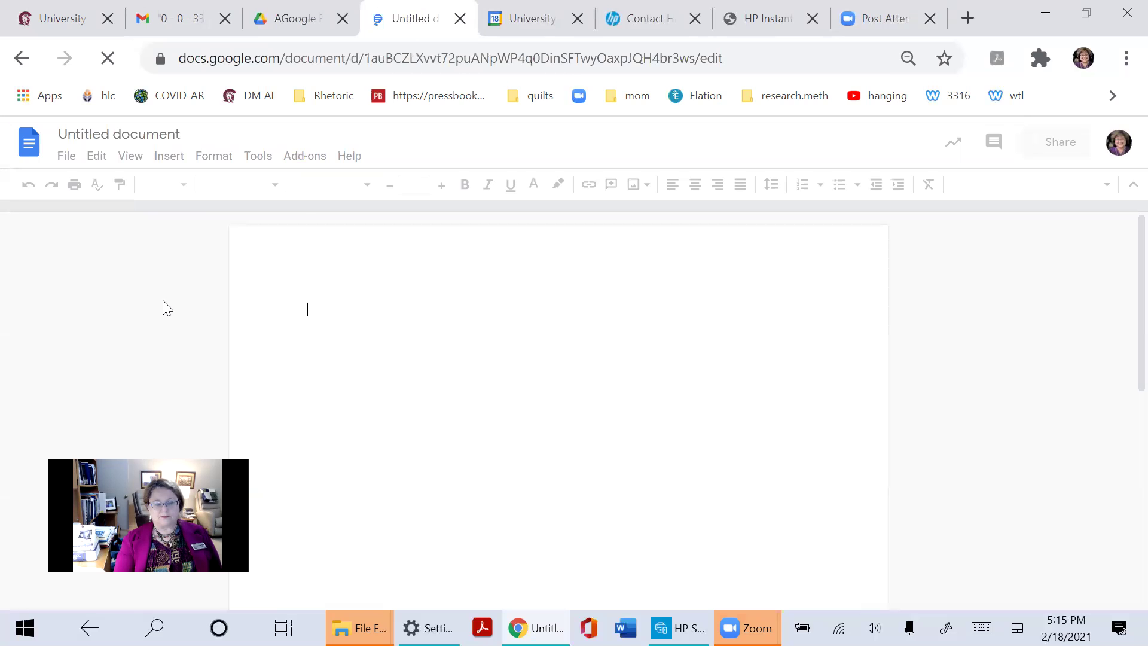
{"action": "left_click", "coordinate": [170, 131]}
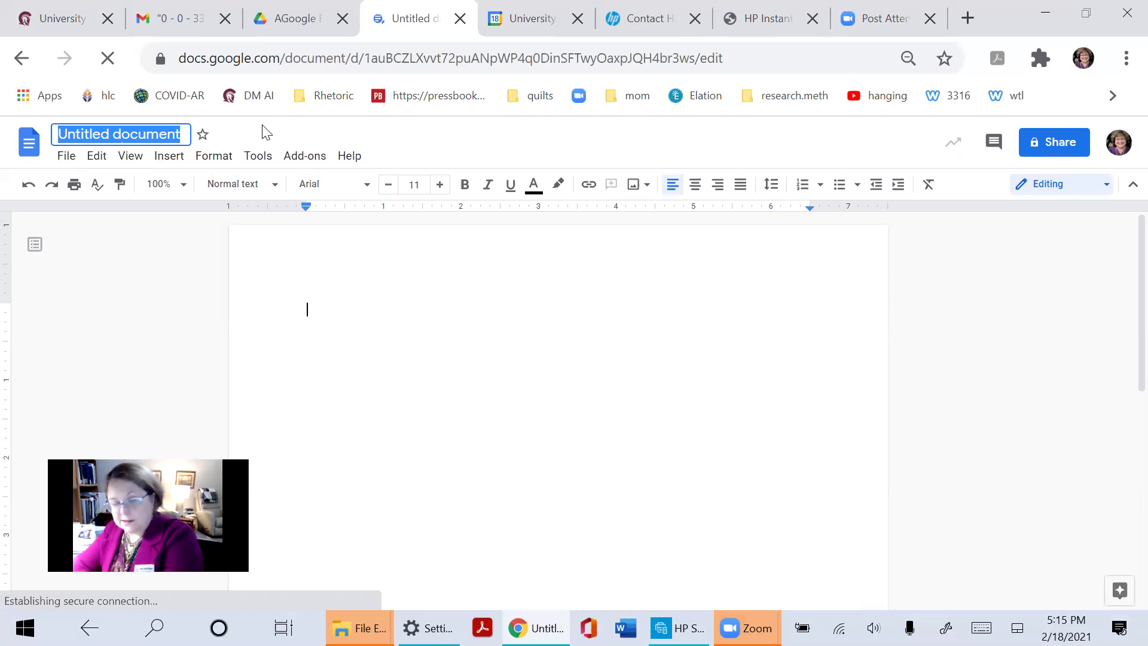
{"action": "type", "text": "Letter"}
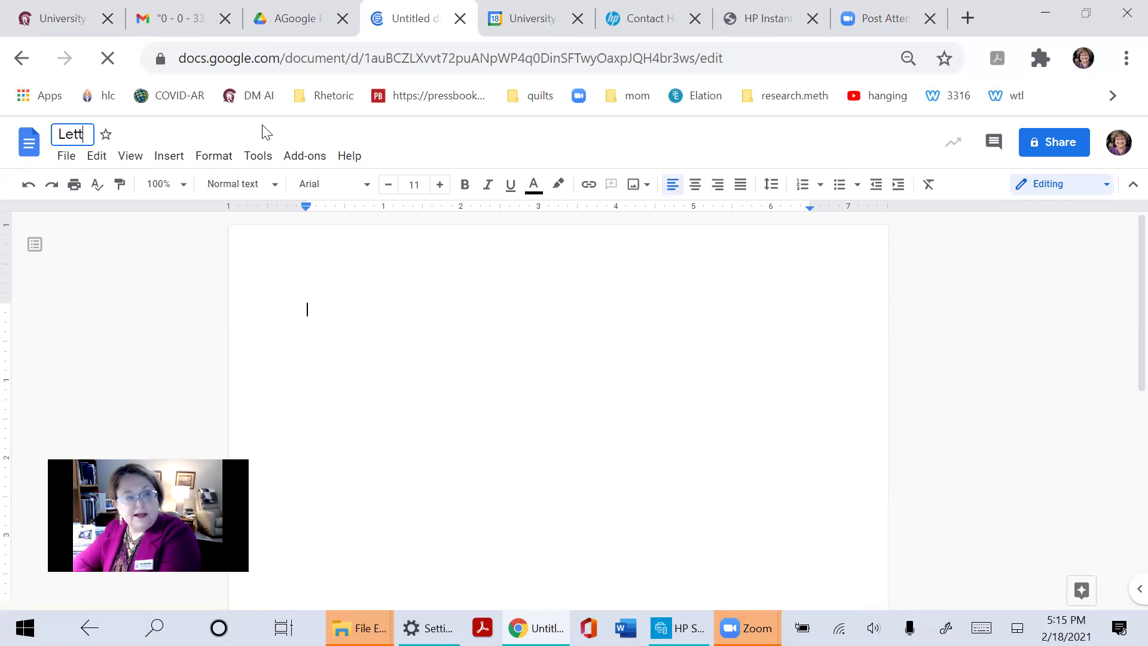
{"action": "key", "text": "BackSpace"}
{"action": "key", "text": "BackSpace"}
{"action": "key", "text": "BackSpace"}
{"action": "key", "text": "BackSpace"}
{"action": "key", "text": "BackSpace"}
{"action": "key", "text": "BackSpace"}
{"action": "type", "text": "Matson"}
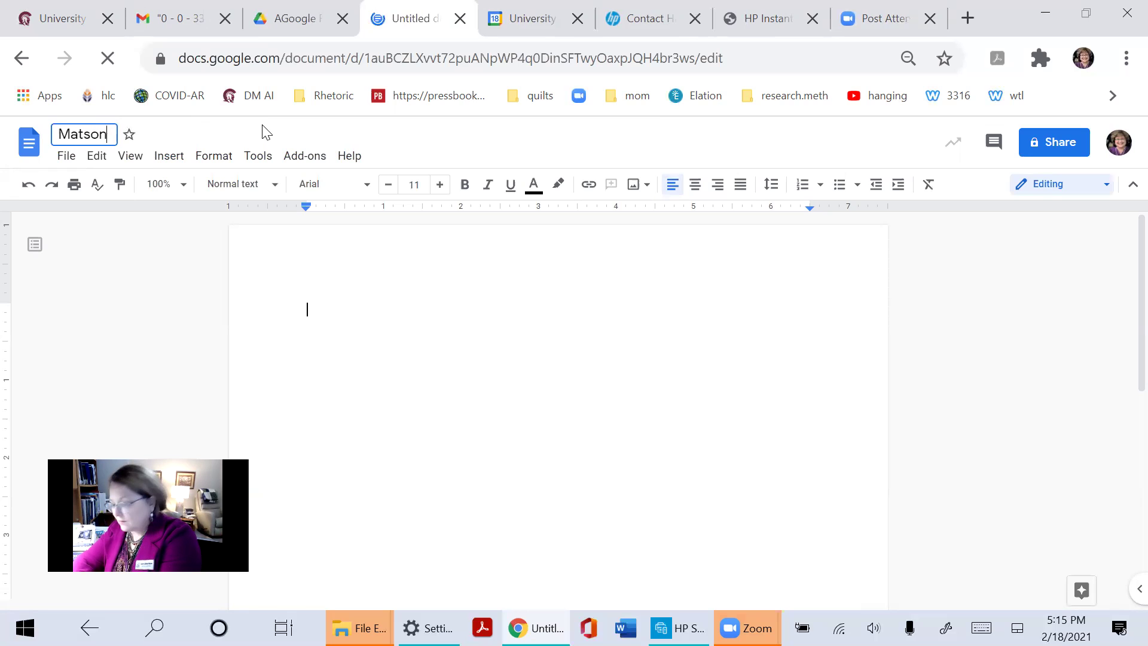
{"action": "type", "text": " - Letters"}
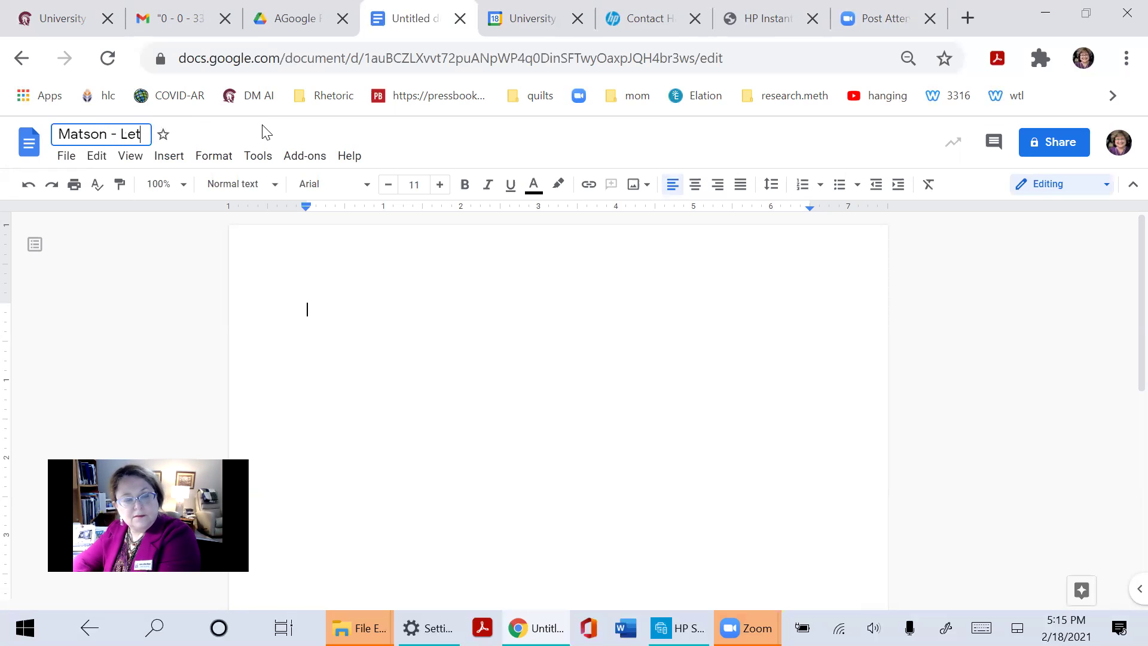
{"action": "type", "text": "pa"}
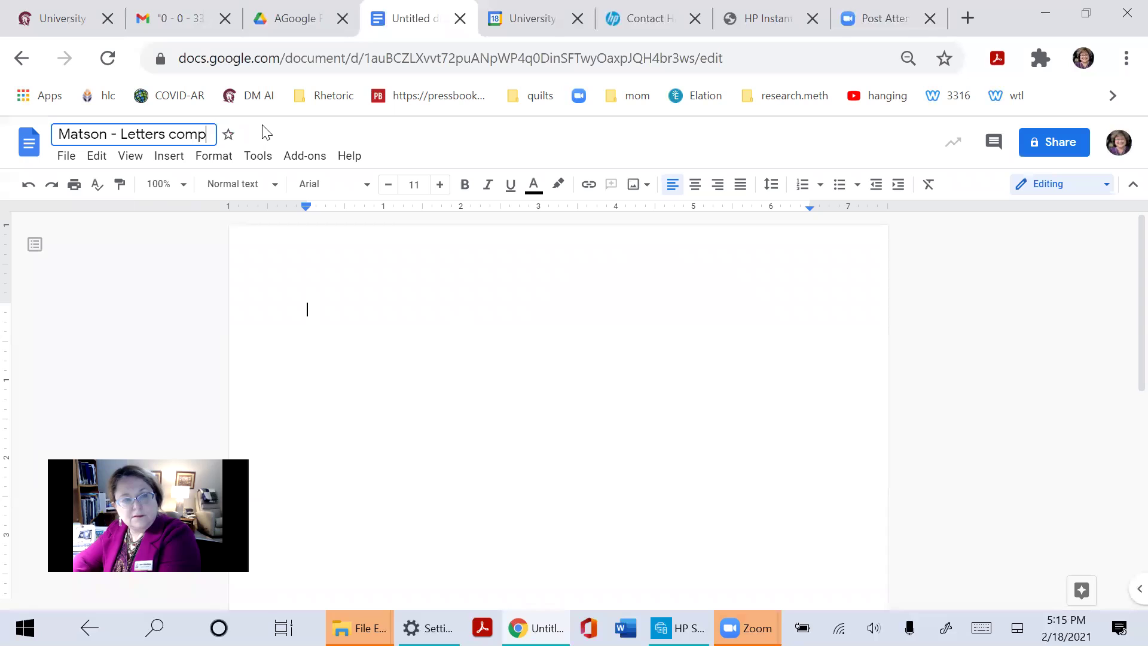
{"action": "key", "text": "BackSpace"}
{"action": "type", "text": "laint"}
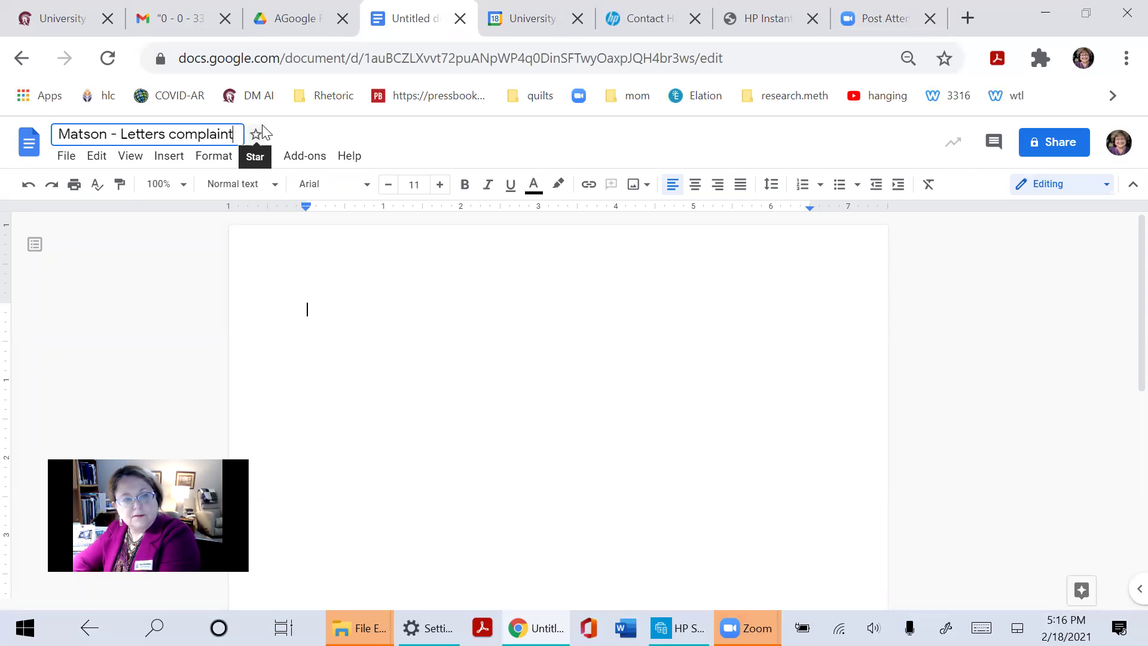
{"action": "type", "text": "- version 1"}
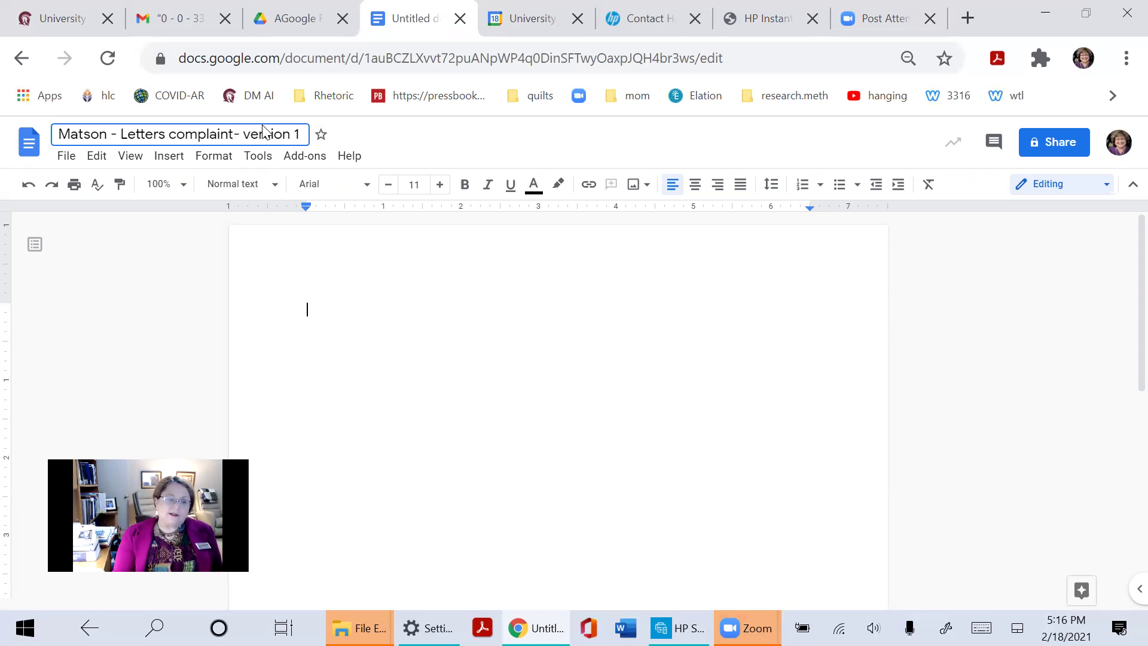
{"action": "left_click", "coordinate": [606, 287]}
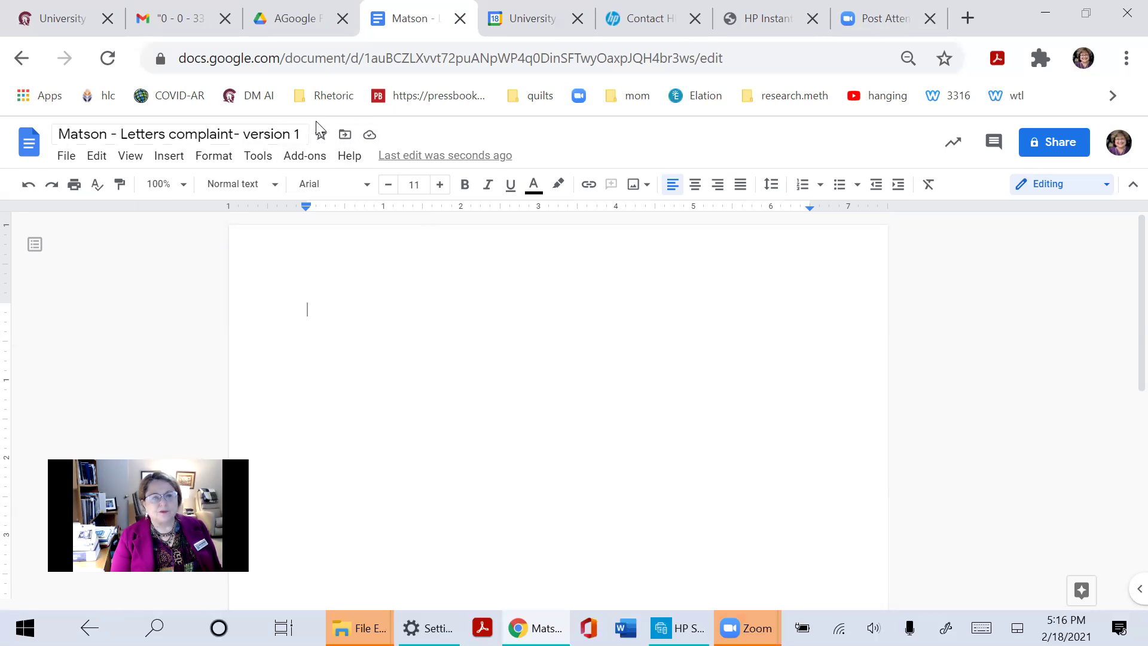
Move the letter document into AGoogle Folder for 3316 and confirm its new location
{"action": "left_click", "coordinate": [346, 141]}
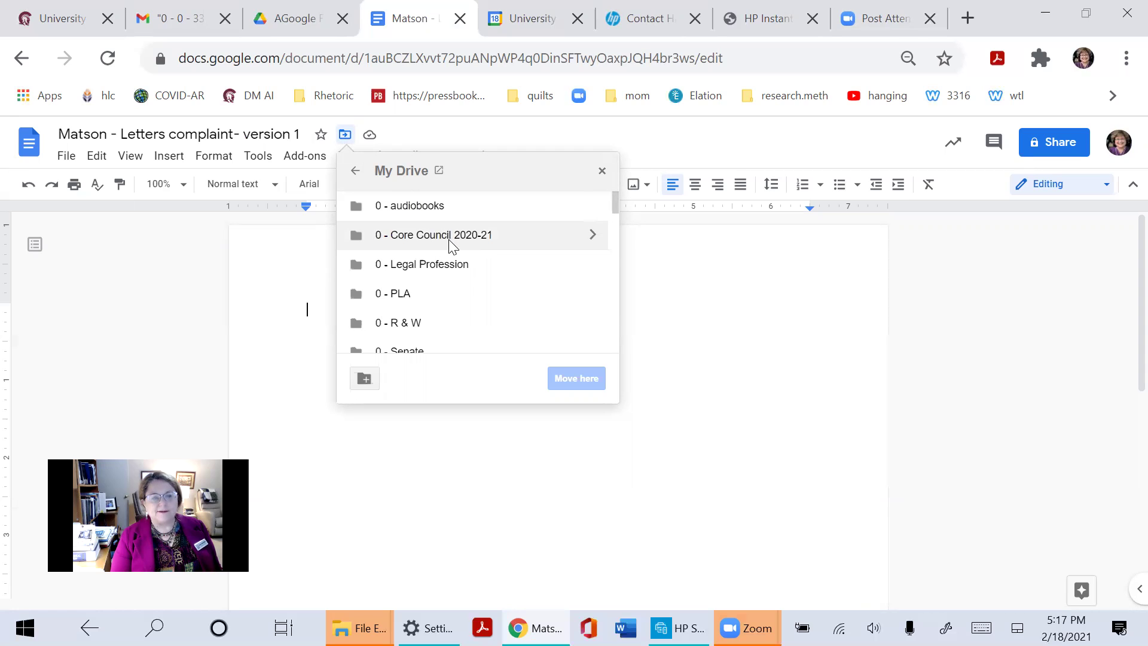
{"action": "scroll", "coordinate": [455, 246], "scroll_direction": "down", "scroll_amount": 2}
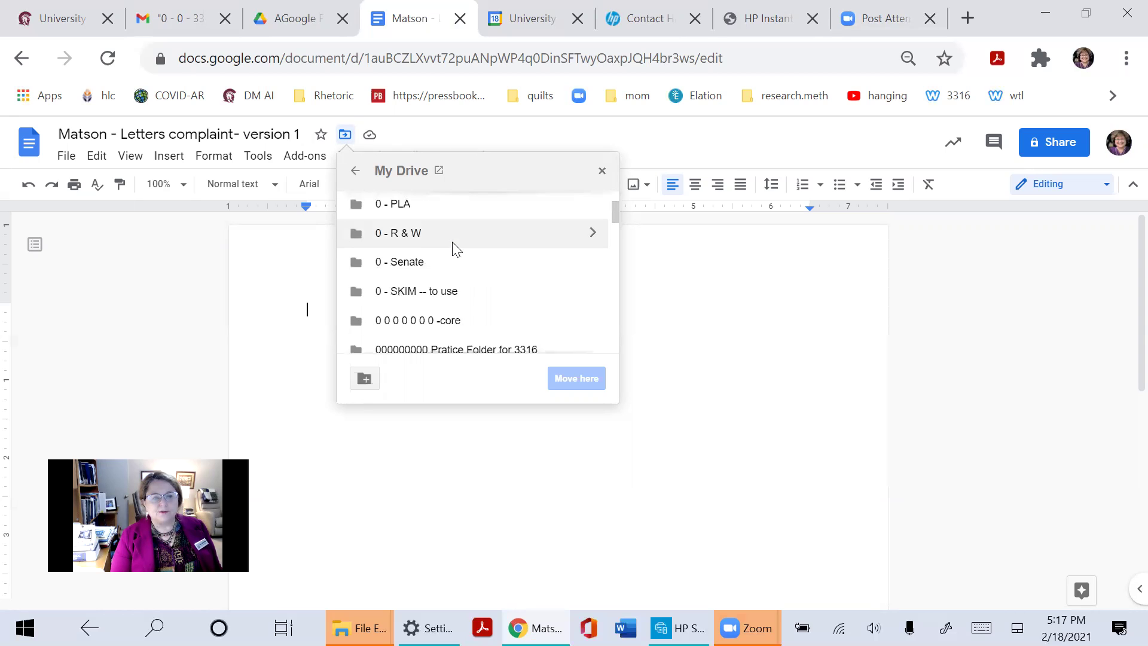
{"action": "scroll", "coordinate": [454, 247], "scroll_direction": "down", "scroll_amount": 2}
{"action": "scroll", "coordinate": [450, 267], "scroll_direction": "down", "scroll_amount": 2}
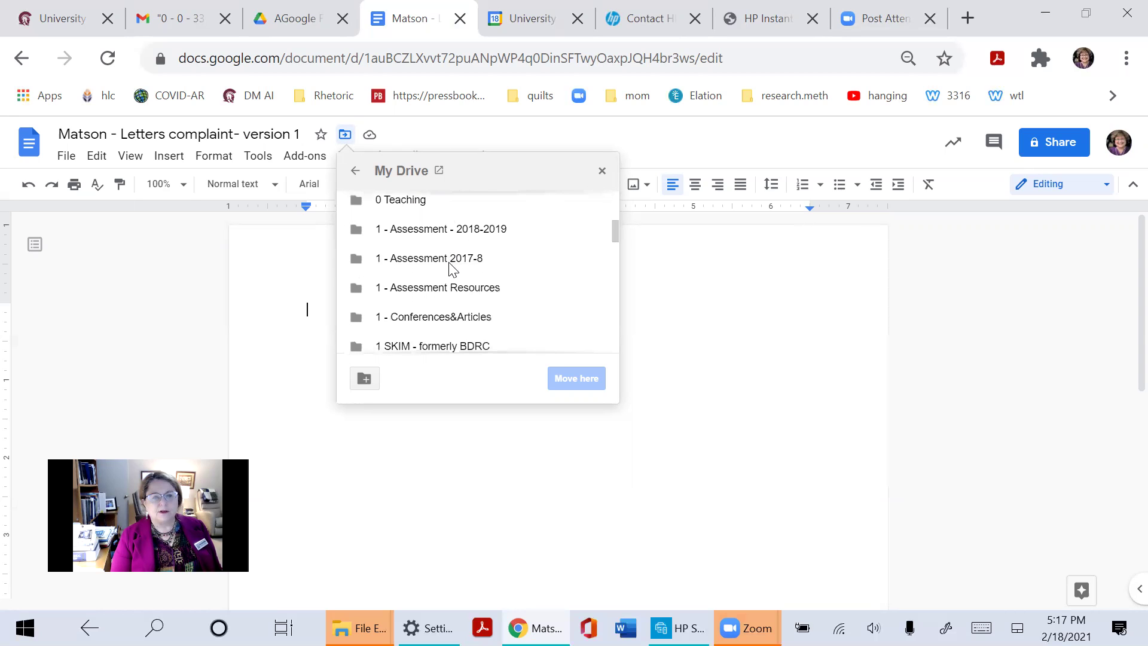
{"action": "scroll", "coordinate": [451, 267], "scroll_direction": "down", "scroll_amount": 4}
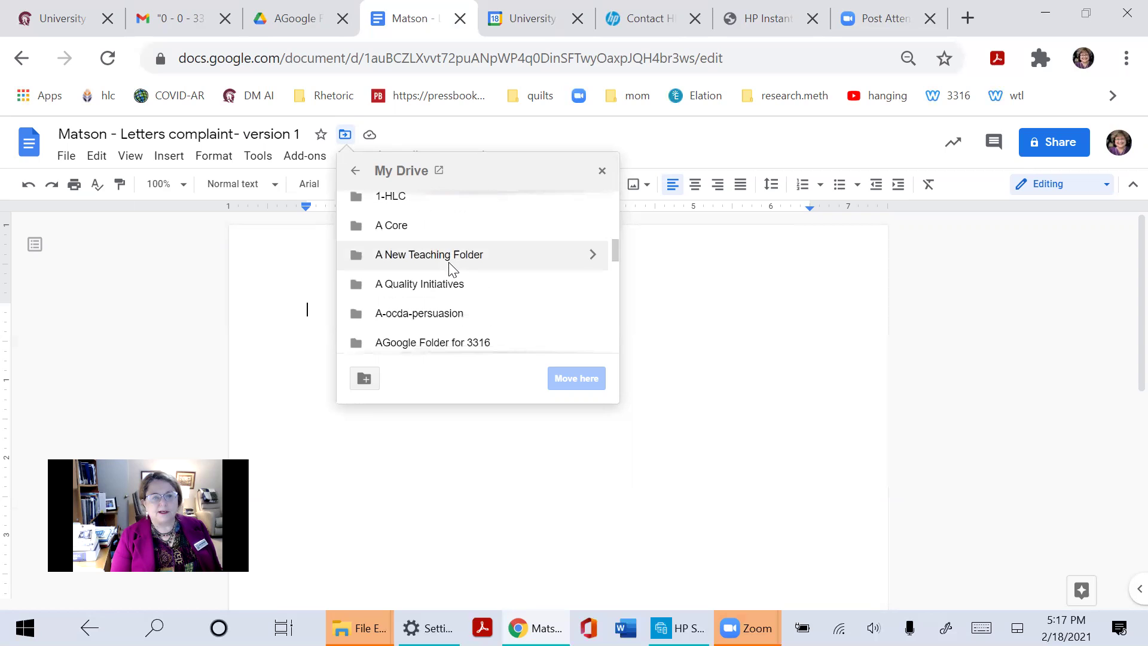
{"action": "scroll", "coordinate": [453, 268], "scroll_direction": "down", "scroll_amount": 3}
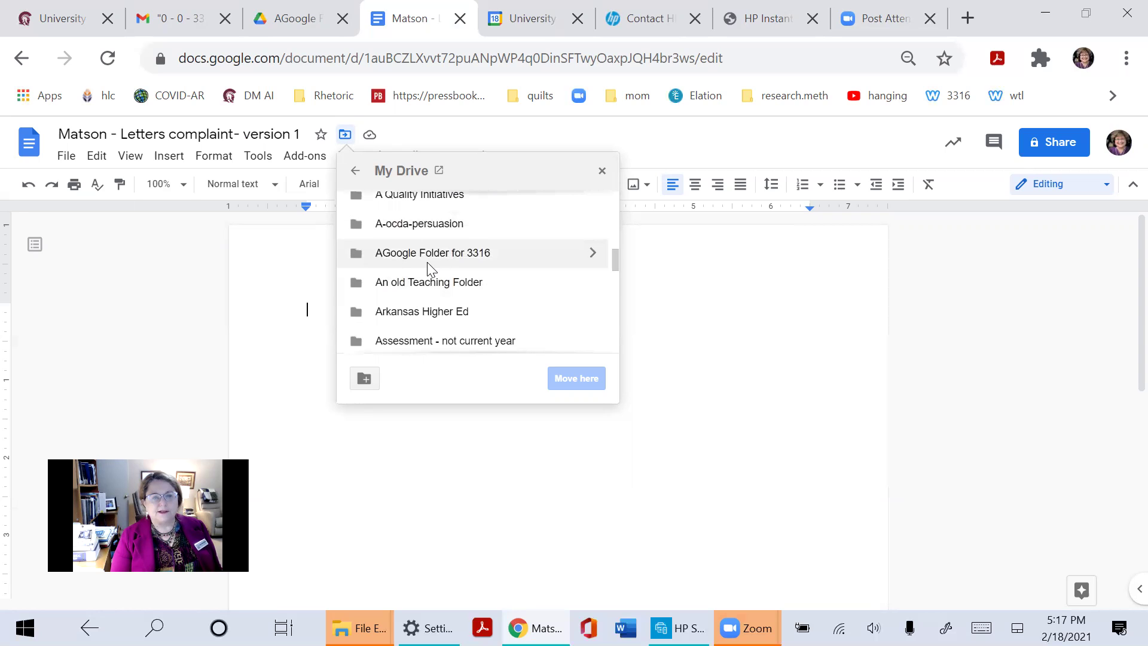
{"action": "left_click", "coordinate": [431, 262]}
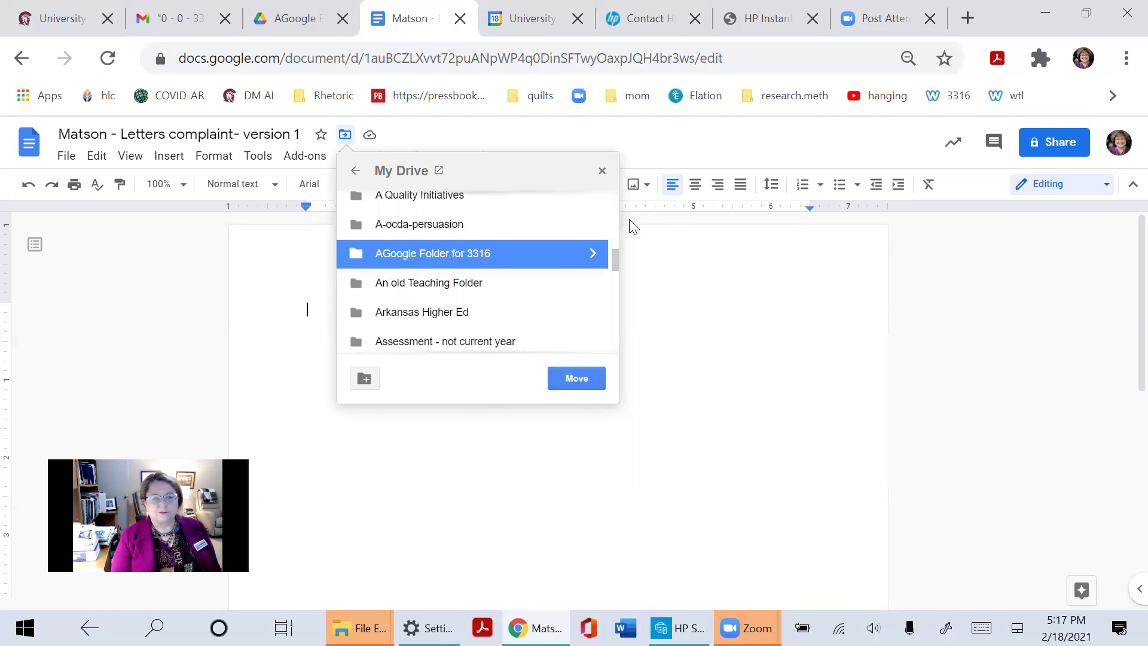
{"action": "left_click", "coordinate": [577, 379]}
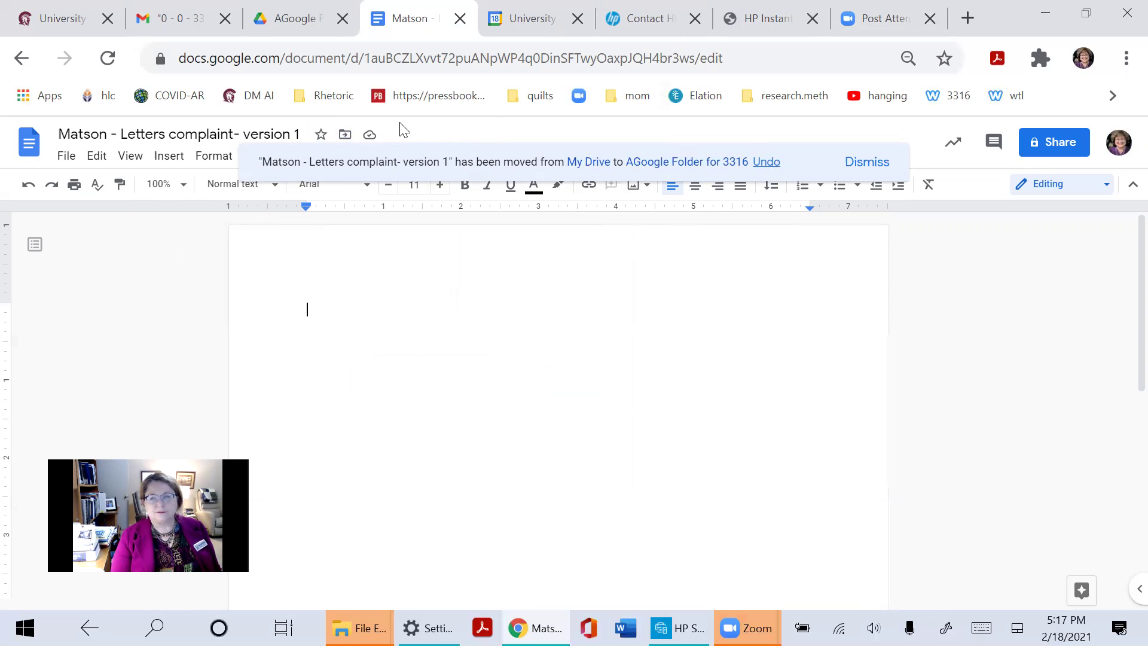
{"action": "left_click", "coordinate": [885, 162]}
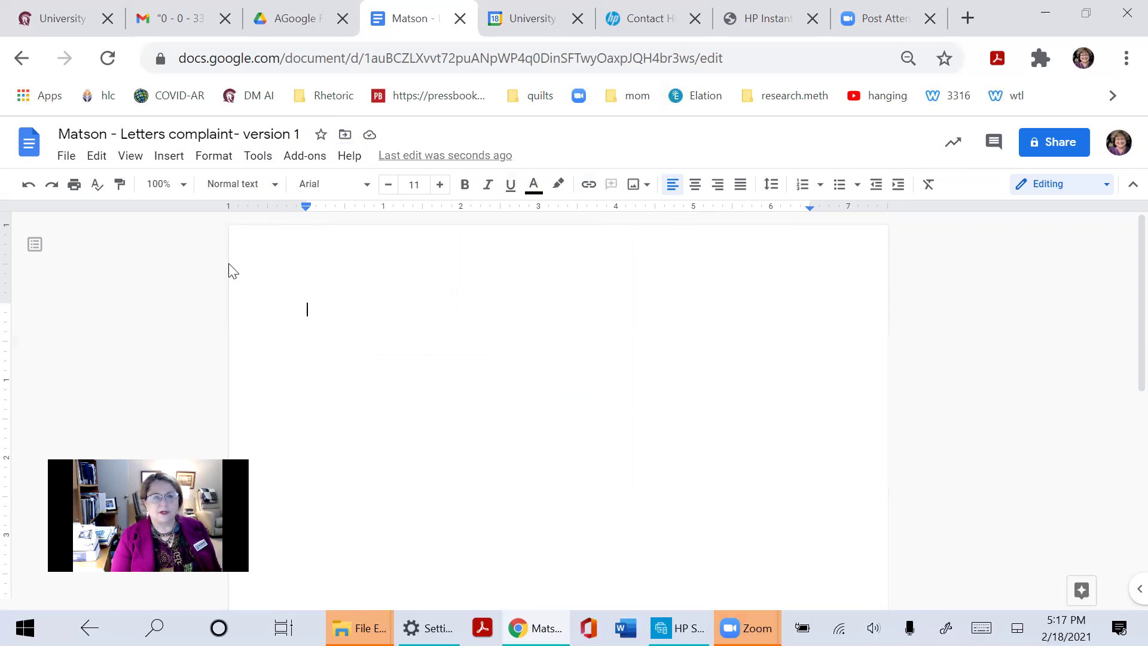
{"action": "left_click", "coordinate": [345, 135]}
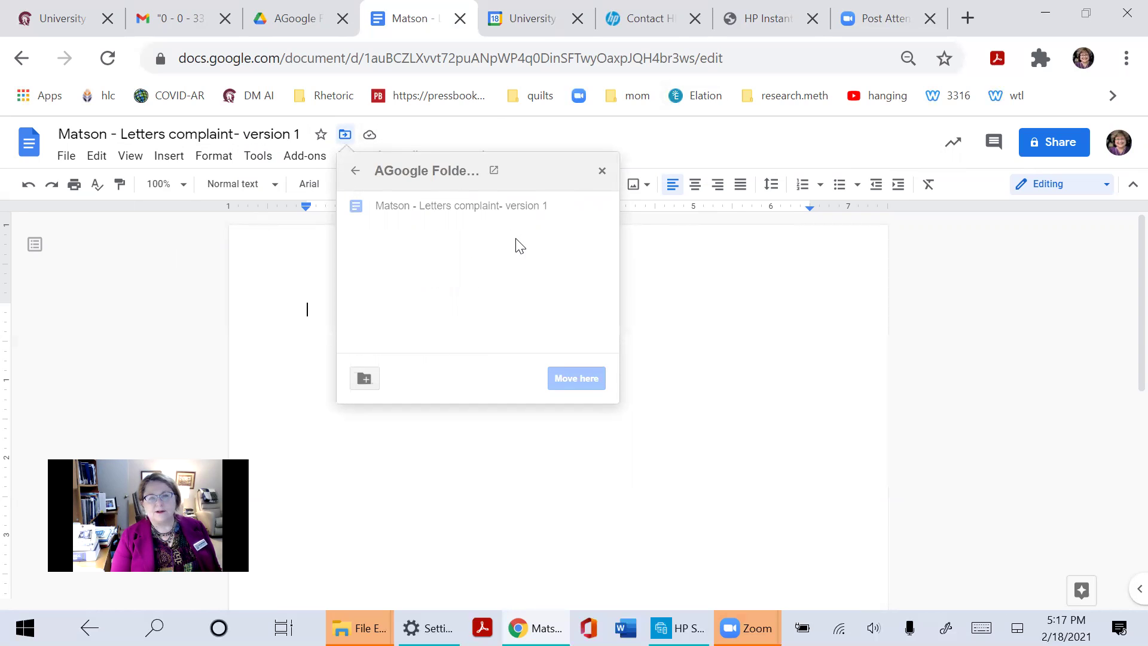
{"action": "left_click", "coordinate": [658, 361]}
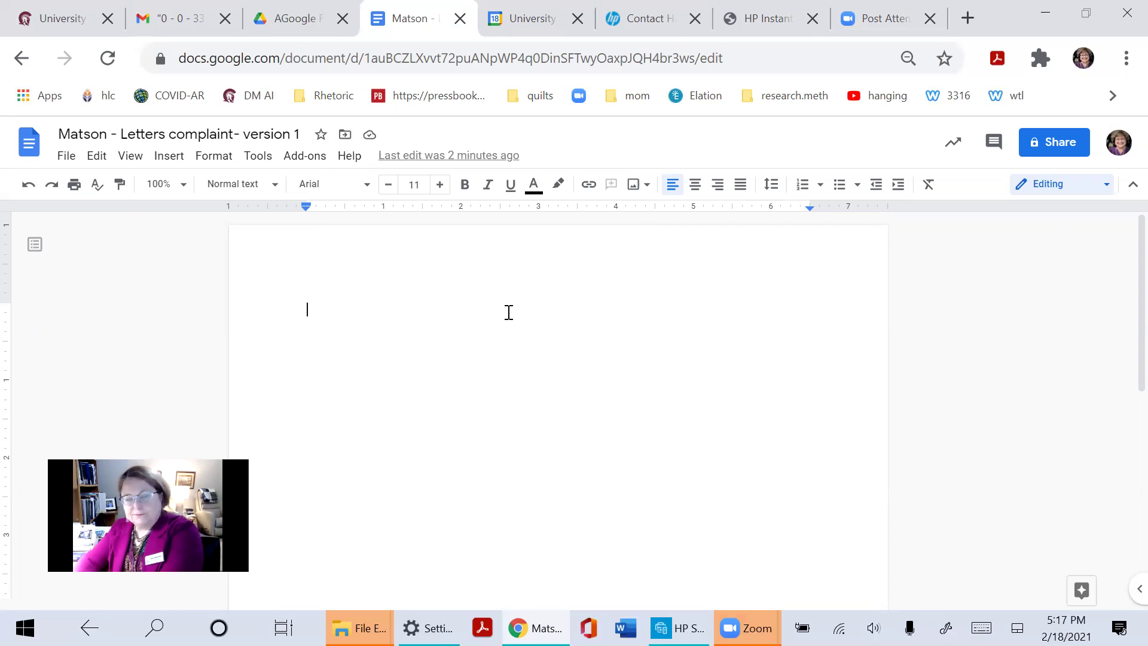
Type test text 'jhjhjhjhjs' with 'Letter practice.' on the line below
{"action": "type", "text": "jhjhjhjhjs"}
{"action": "key", "text": "Return"}
{"action": "type", "text": "k"}
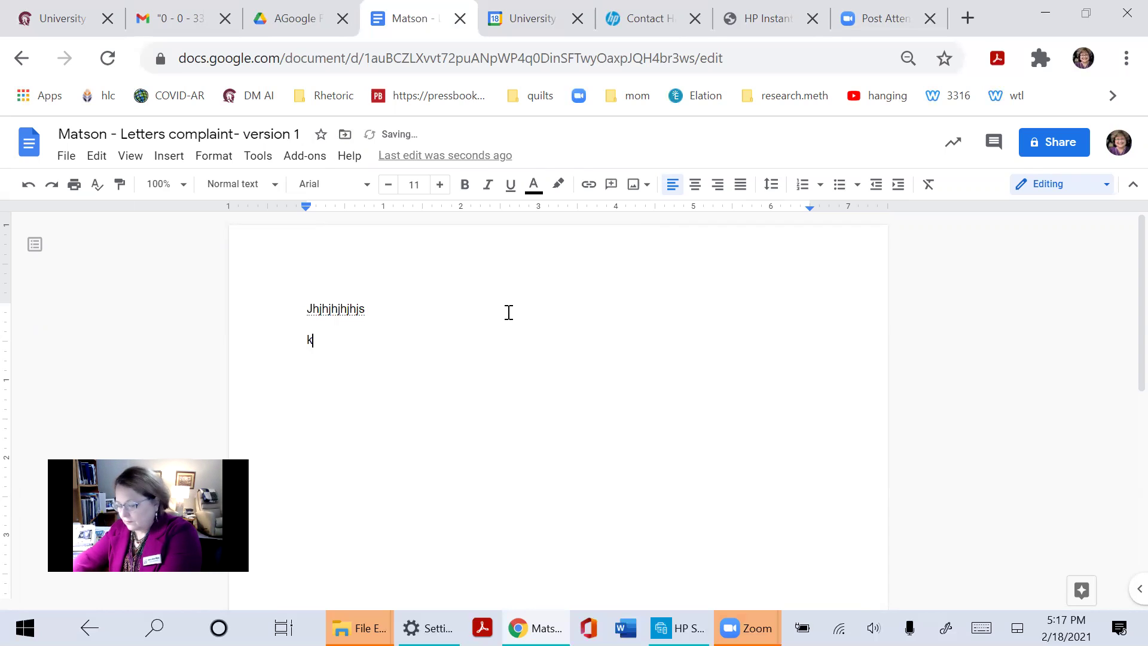
{"action": "key", "text": "BackSpace"}
{"action": "type", "text": "Letter pra"}
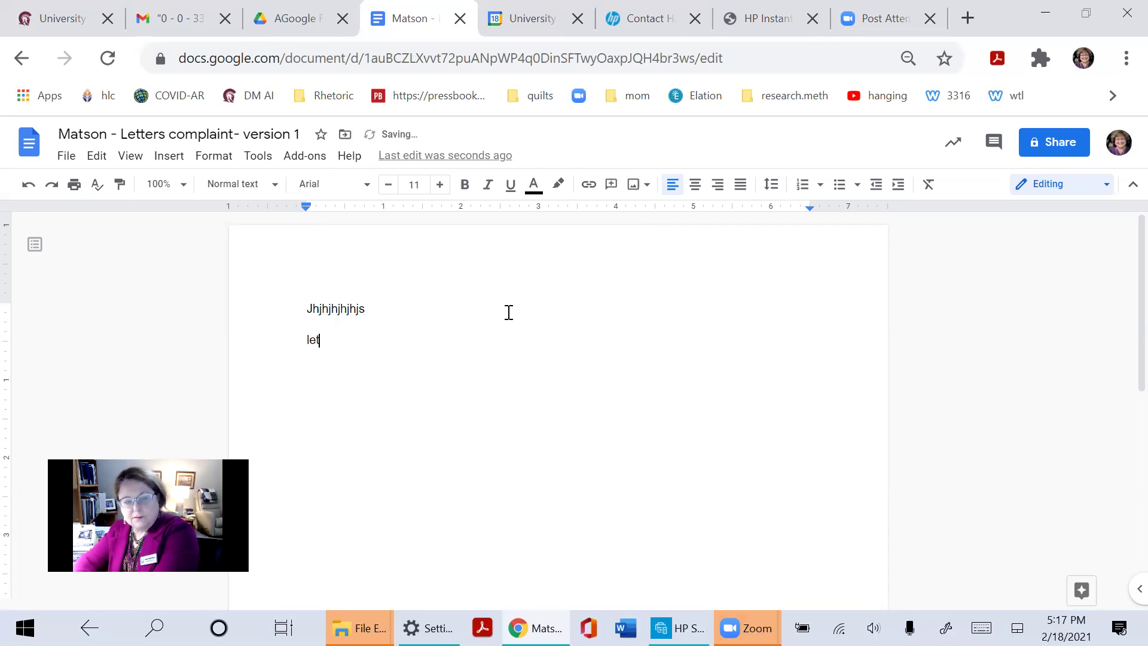
{"action": "type", "text": "ctice."}
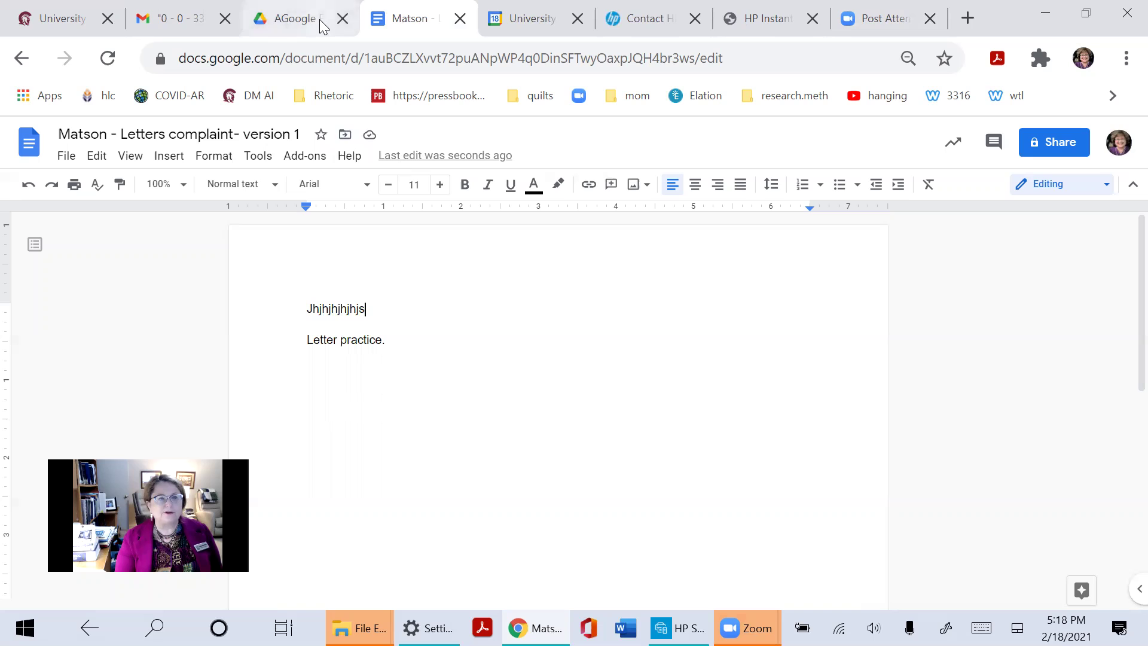
Find Profile—draft 1 in Drive's Recent files and open it in Google Docs
{"action": "left_click", "coordinate": [280, 20]}
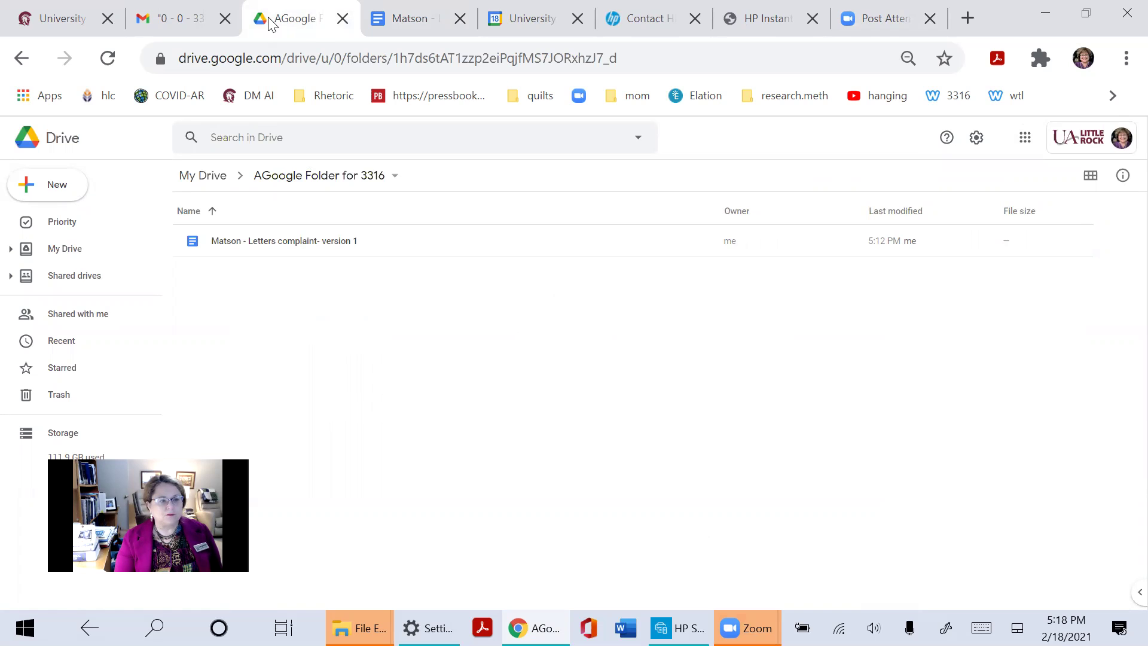
{"action": "left_click", "coordinate": [53, 347]}
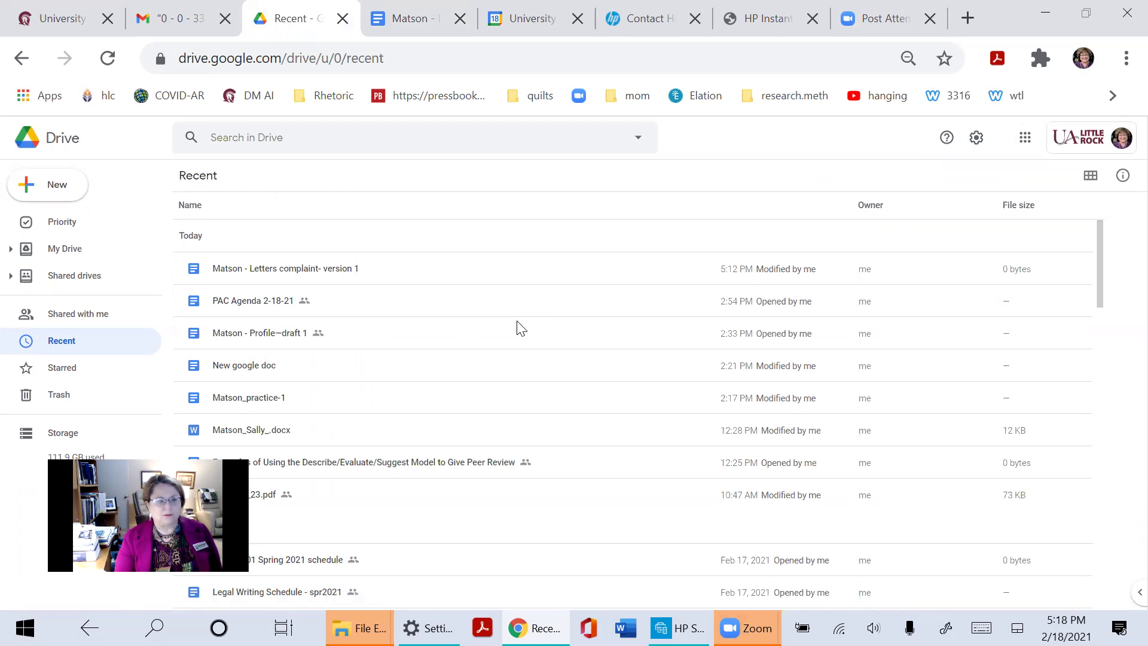
{"action": "scroll", "coordinate": [520, 328], "scroll_direction": "down", "scroll_amount": 2}
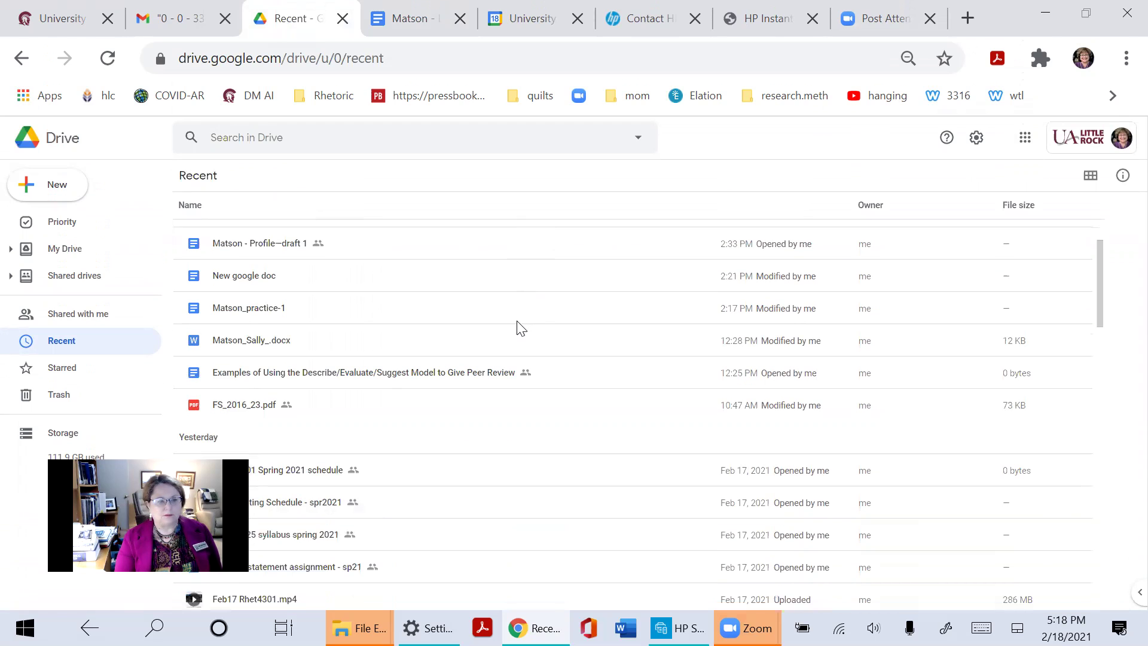
{"action": "left_click", "coordinate": [244, 249]}
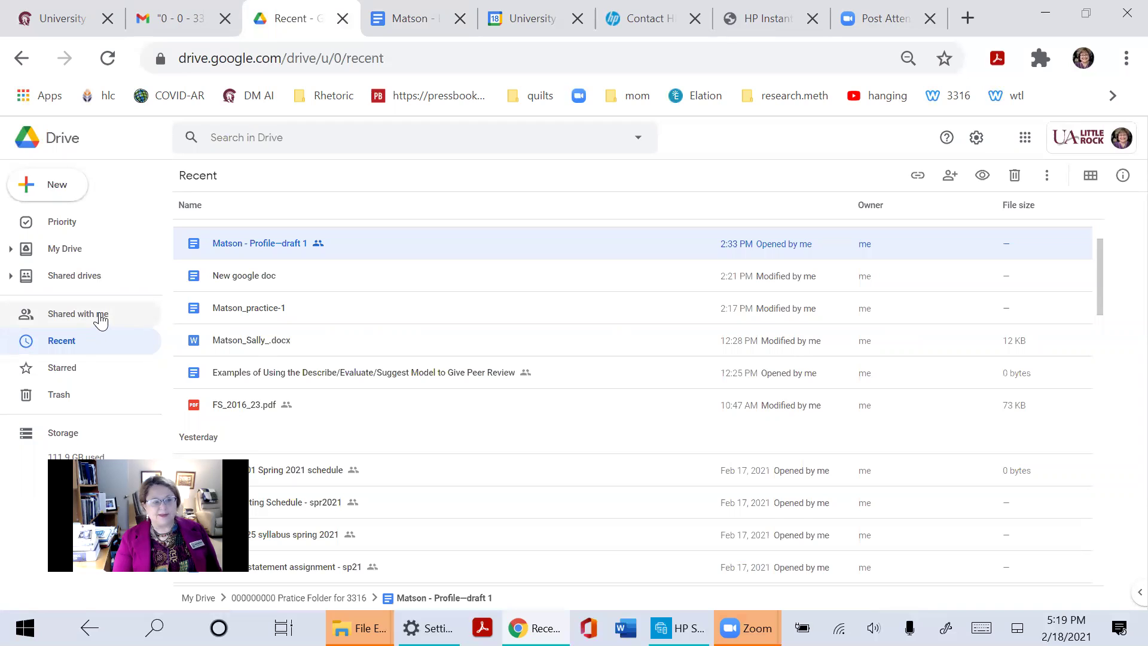
{"action": "left_click", "coordinate": [71, 344]}
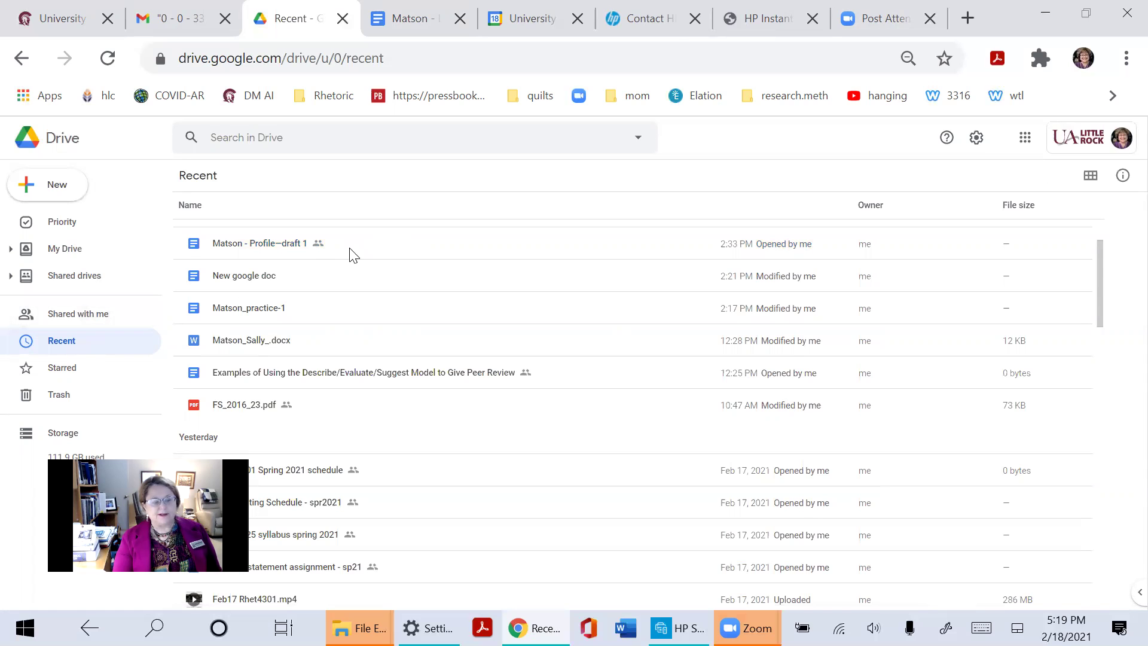
{"action": "double_click", "coordinate": [299, 239]}
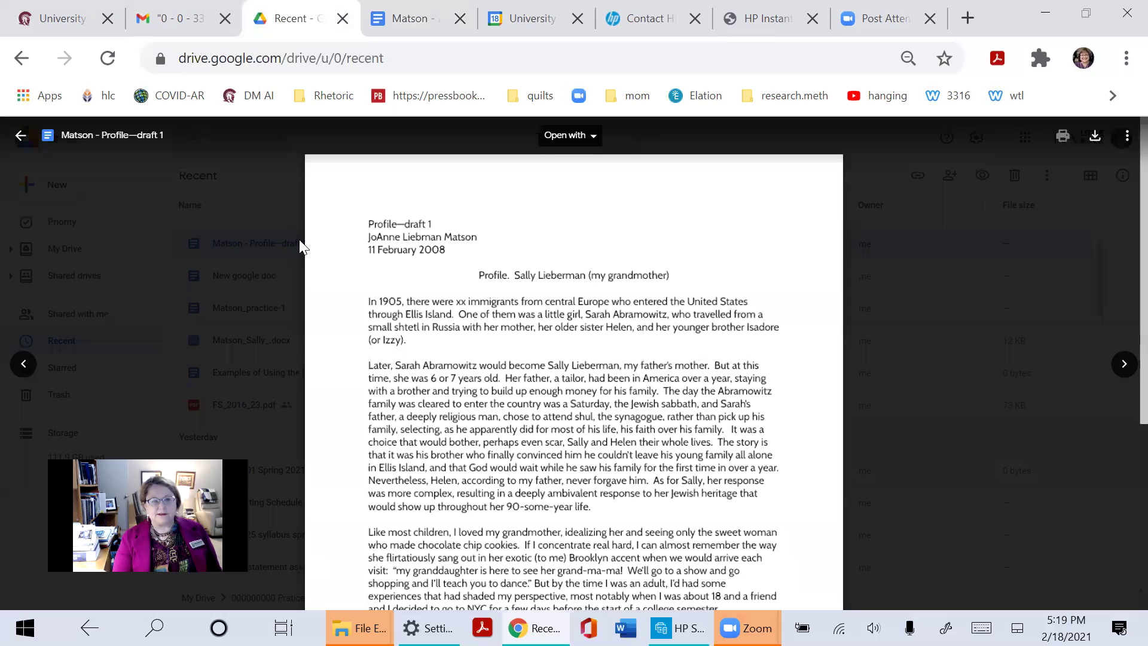
{"action": "left_click", "coordinate": [569, 136]}
{"action": "left_click", "coordinate": [573, 182]}
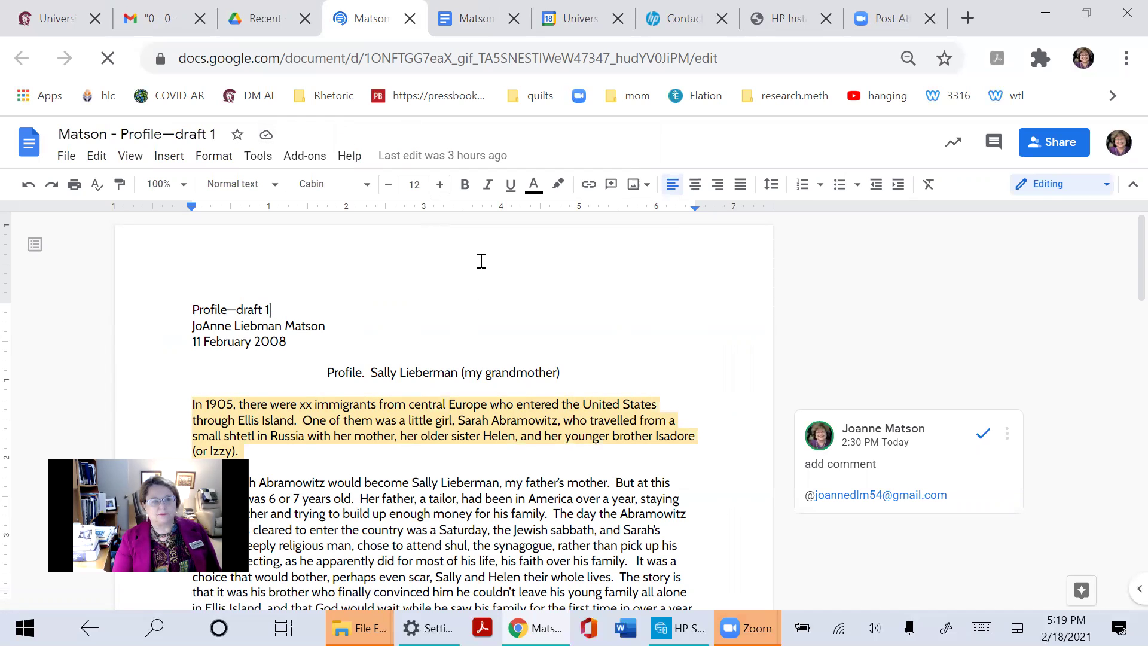
Move Profile—draft 1 from the practice folder into AGoogle Folder for 3316
{"action": "left_click", "coordinate": [259, 137]}
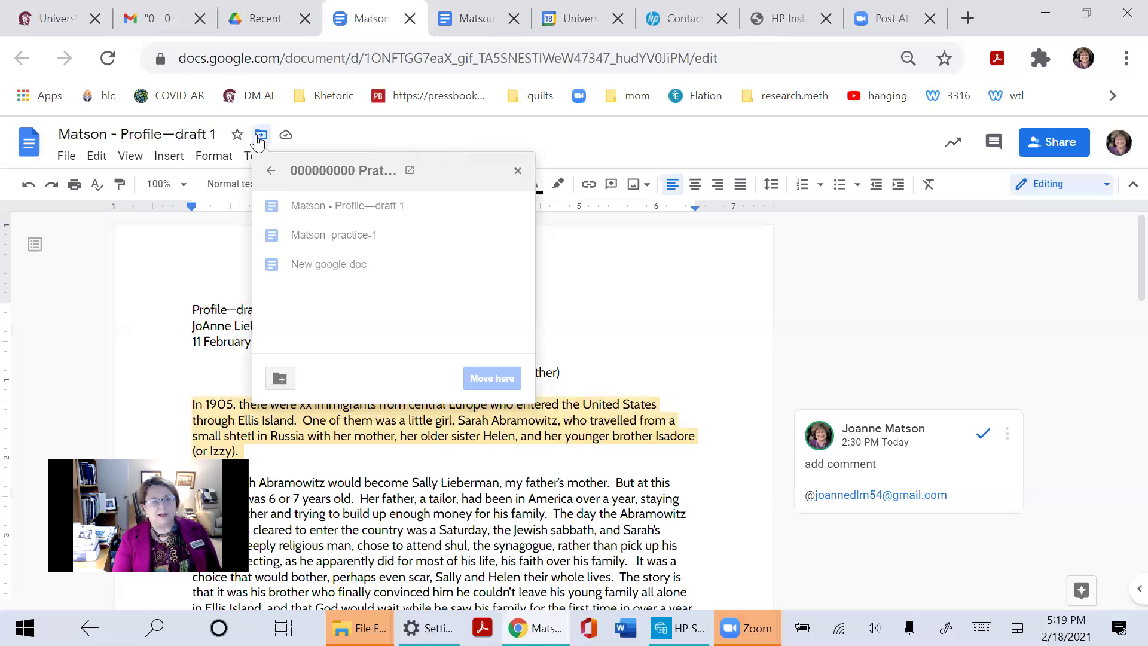
{"action": "left_click", "coordinate": [271, 174]}
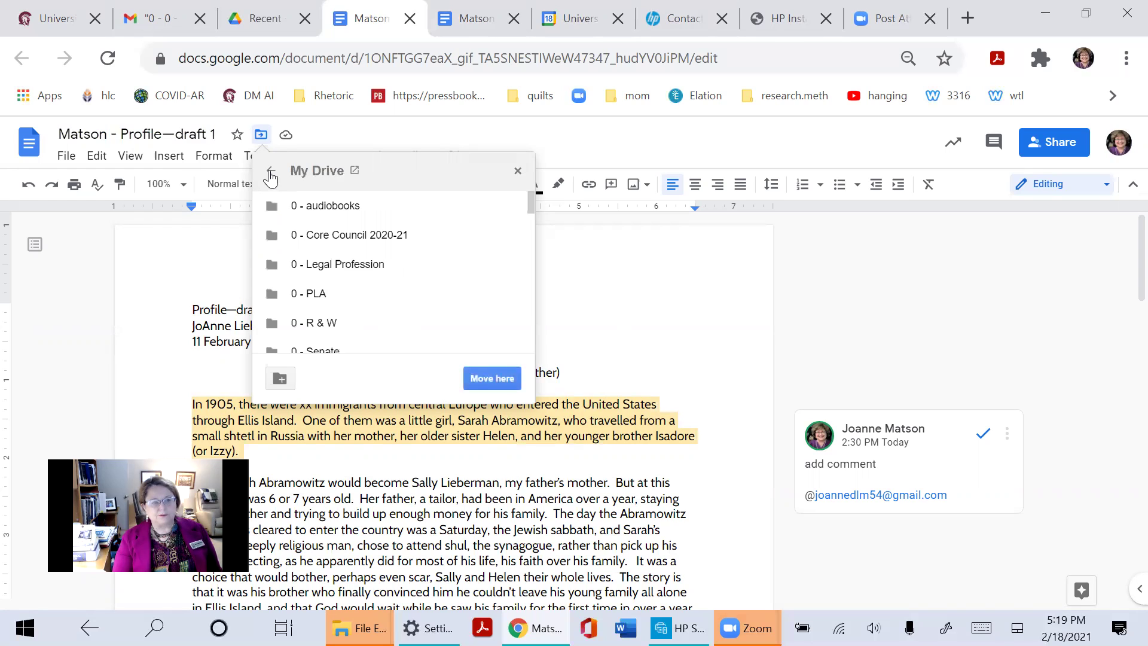
{"action": "scroll", "coordinate": [374, 277], "scroll_direction": "down", "scroll_amount": 2}
{"action": "scroll", "coordinate": [407, 278], "scroll_direction": "down", "scroll_amount": 1}
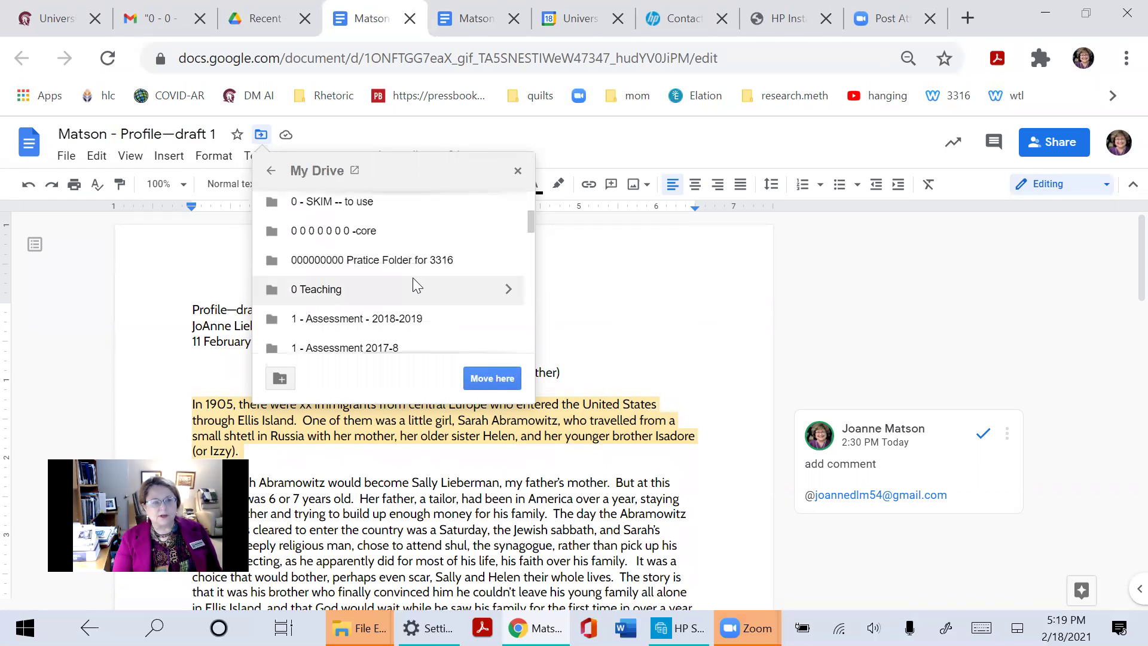
{"action": "scroll", "coordinate": [421, 269], "scroll_direction": "down", "scroll_amount": 1}
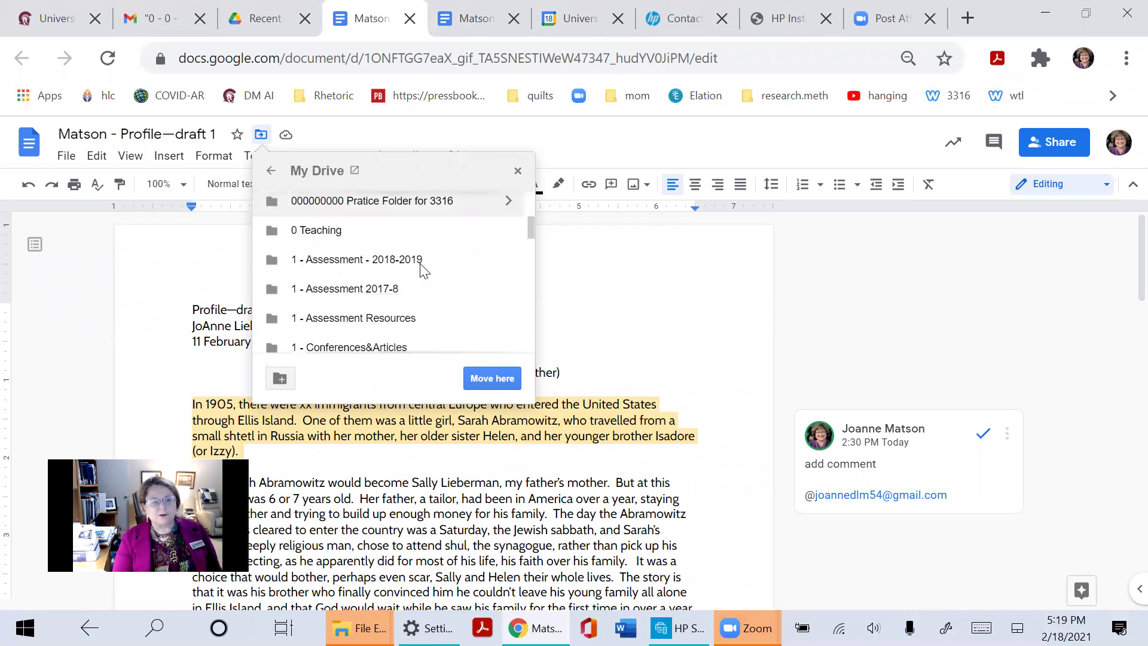
{"action": "scroll", "coordinate": [424, 273], "scroll_direction": "down", "scroll_amount": 4}
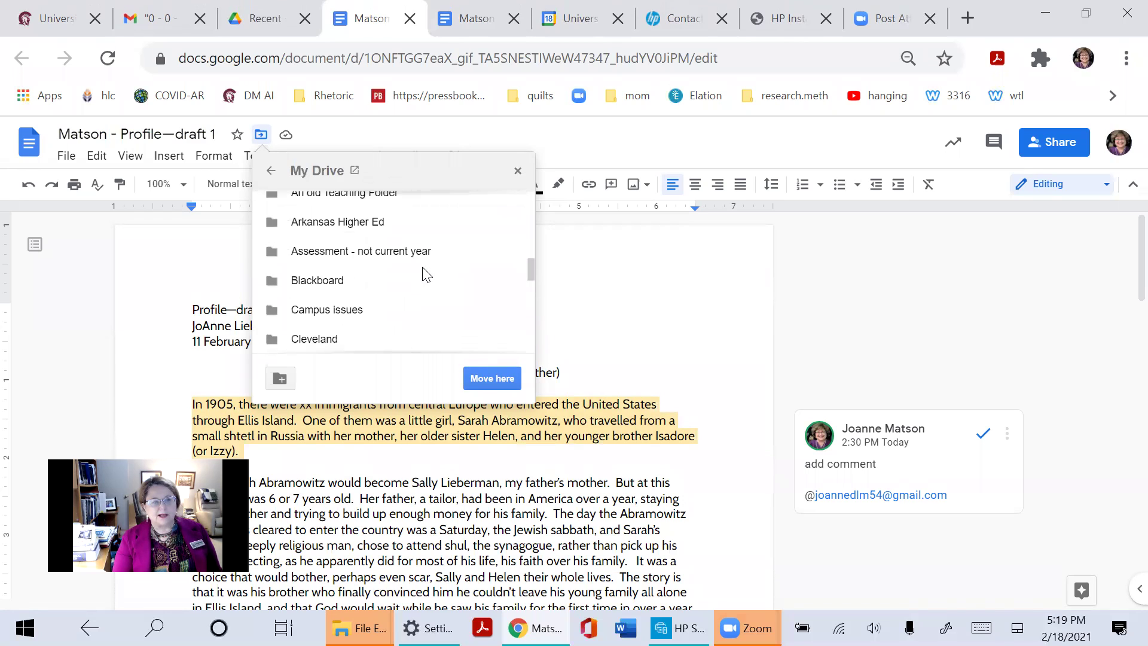
{"action": "scroll", "coordinate": [424, 268], "scroll_direction": "down", "scroll_amount": 2}
{"action": "scroll", "coordinate": [428, 267], "scroll_direction": "up", "scroll_amount": 2}
{"action": "scroll", "coordinate": [428, 267], "scroll_direction": "up", "scroll_amount": 1}
{"action": "left_click", "coordinate": [428, 264]}
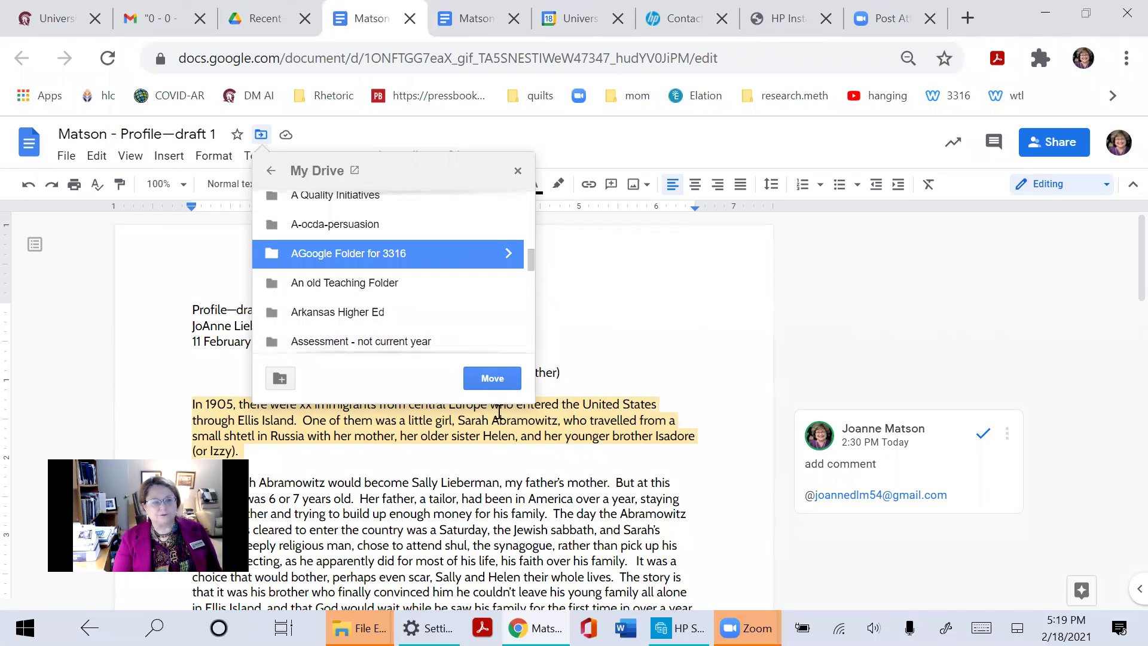
{"action": "left_click", "coordinate": [470, 378]}
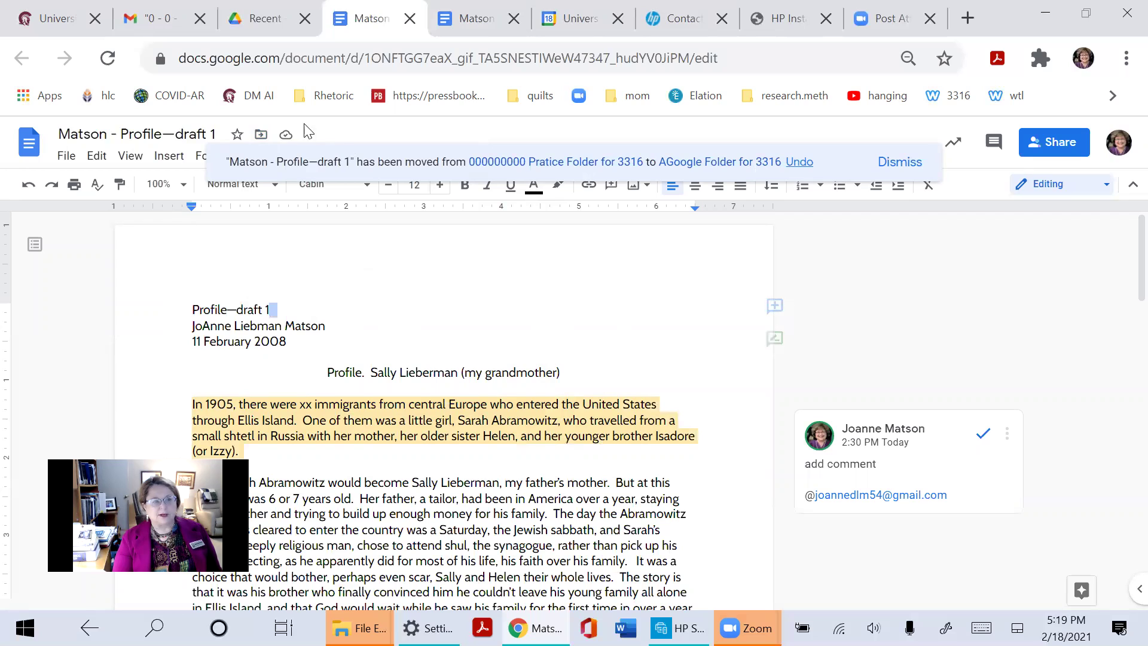
Check the document's new folder, then bring up its sharing settings
{"action": "left_click", "coordinate": [261, 136]}
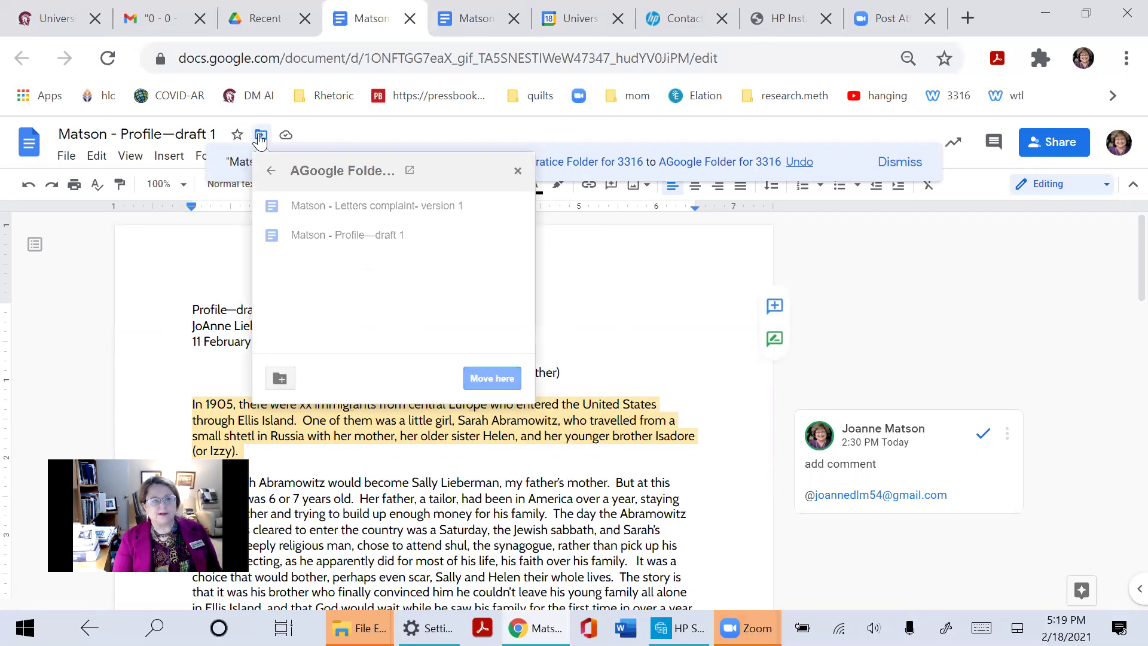
{"action": "left_click", "coordinate": [571, 325]}
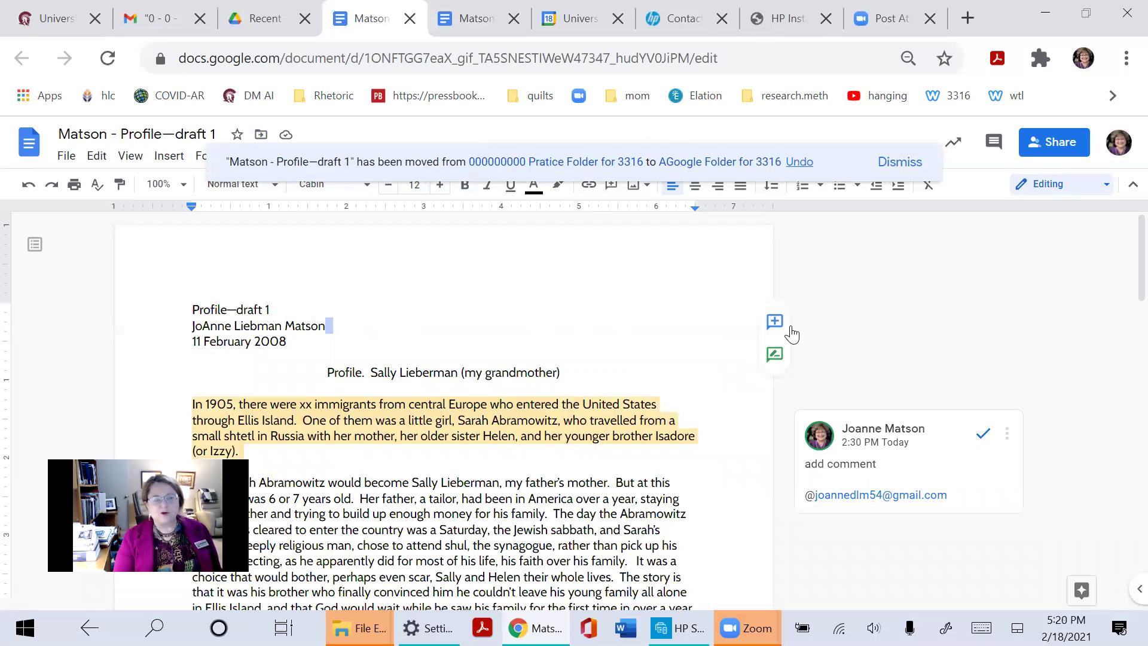
{"action": "left_click", "coordinate": [1044, 147]}
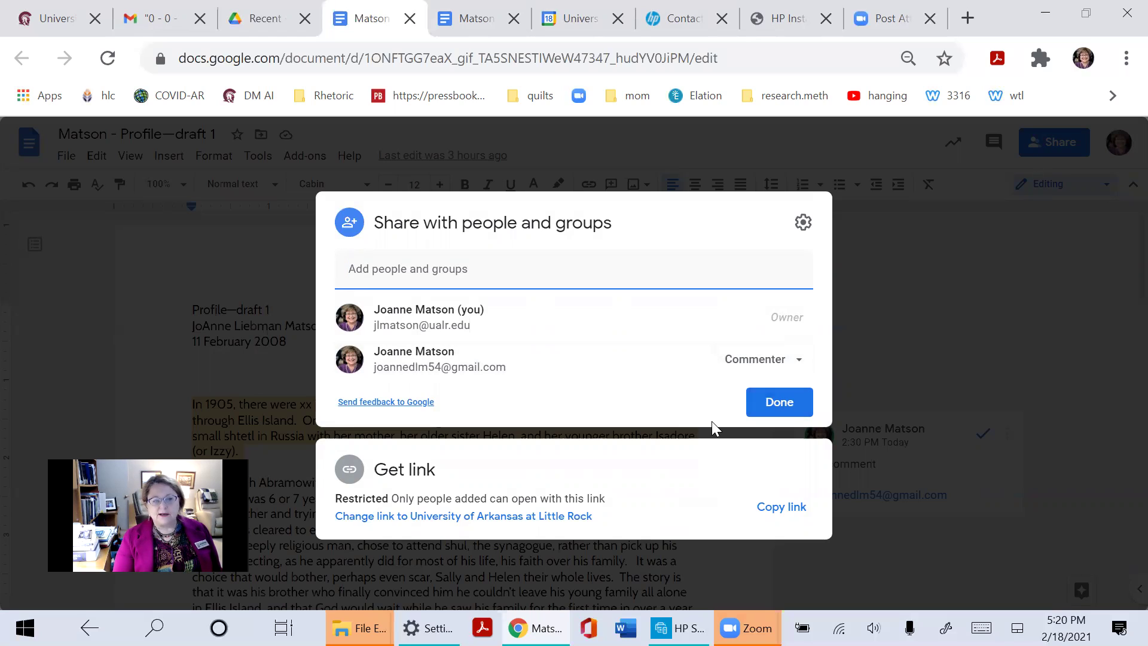
Add the recipient's e-mail address, removing a second contact added by mistake
{"action": "left_click", "coordinate": [751, 366]}
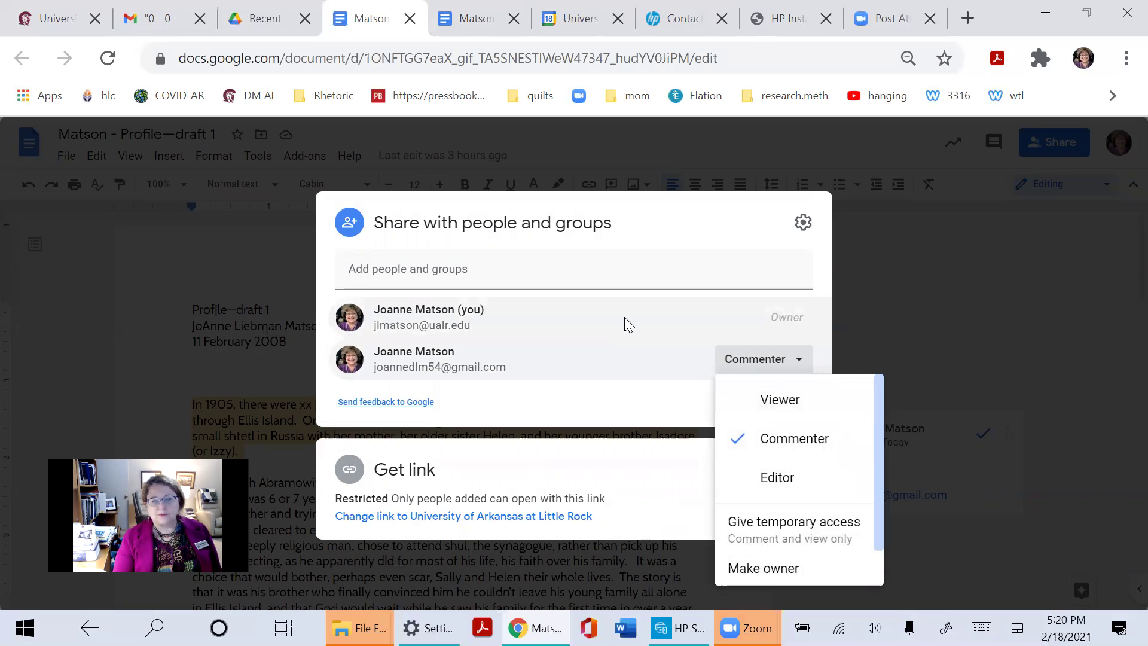
{"action": "left_click", "coordinate": [687, 245]}
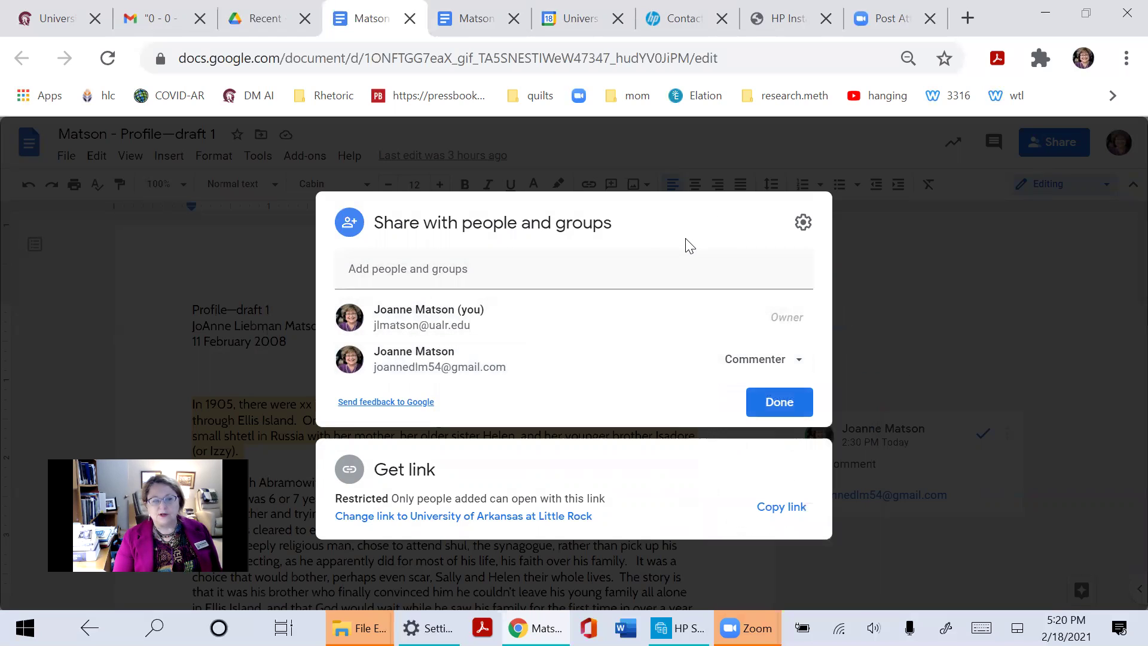
{"action": "left_click", "coordinate": [508, 268]}
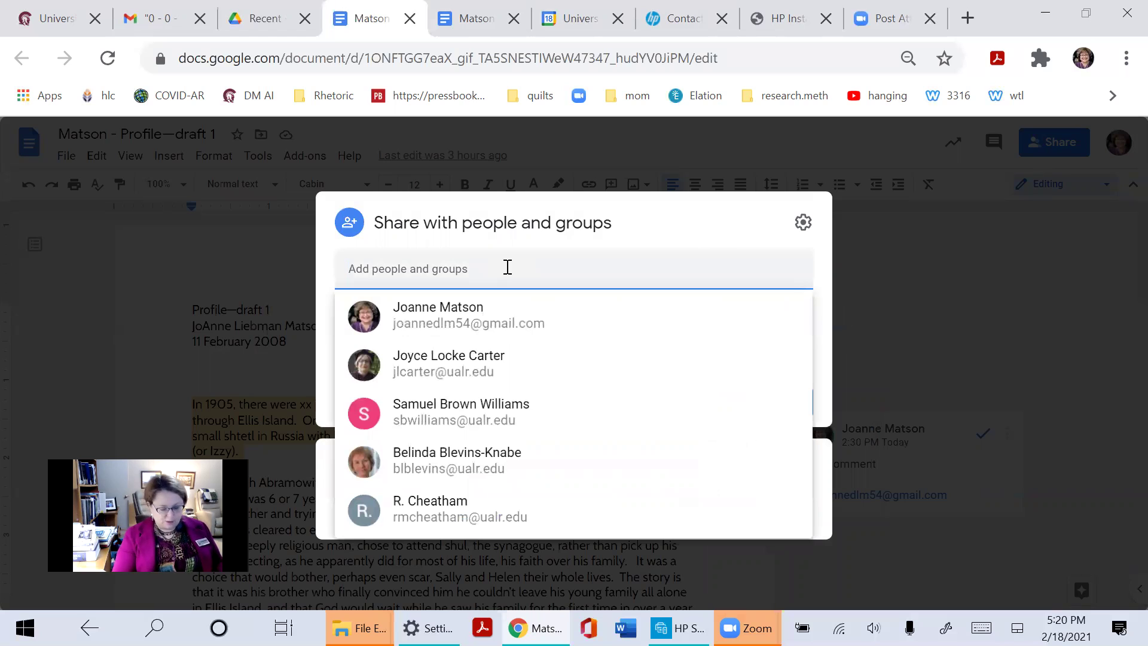
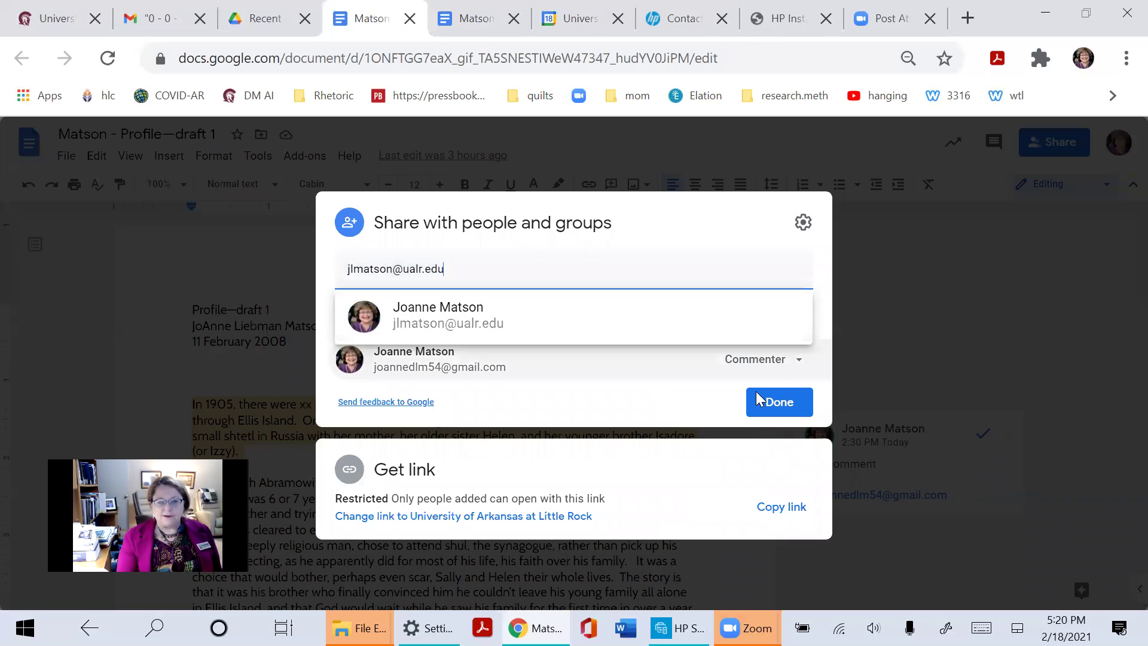
{"action": "left_click", "coordinate": [704, 390]}
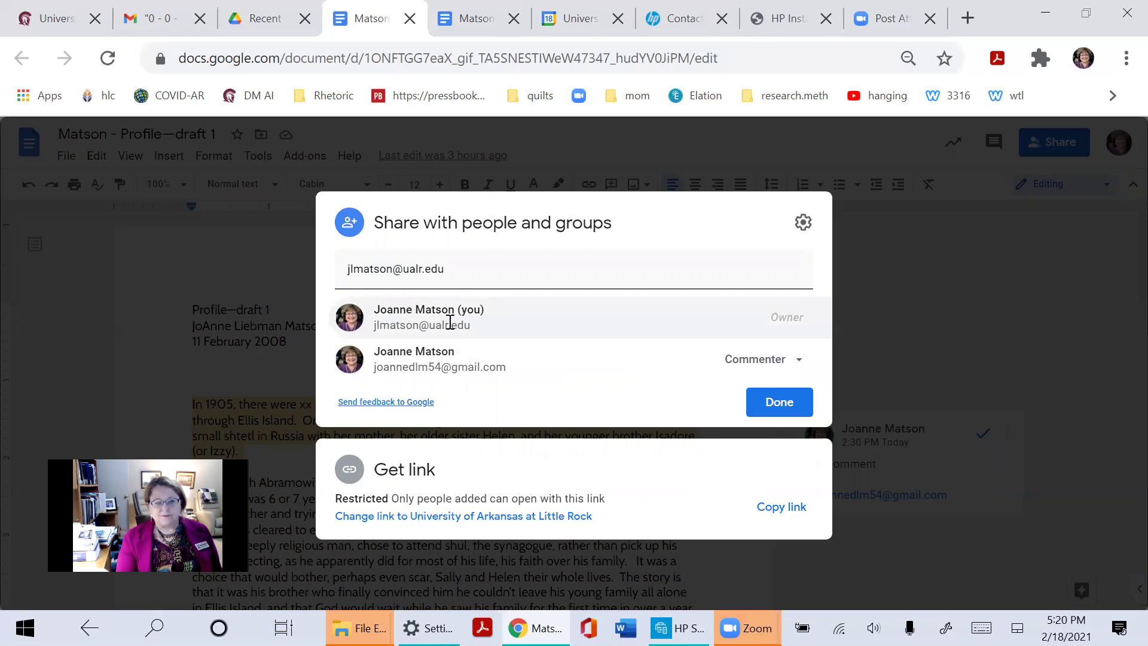
{"action": "mouse_move", "coordinate": [448, 309]}
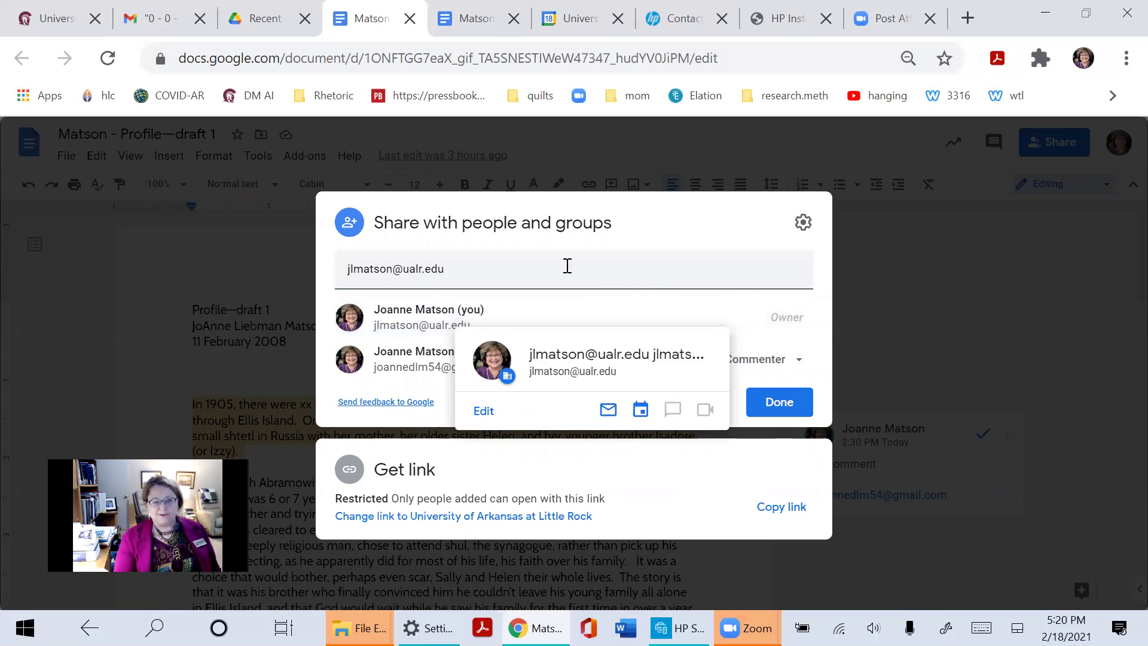
{"action": "left_click", "coordinate": [506, 277]}
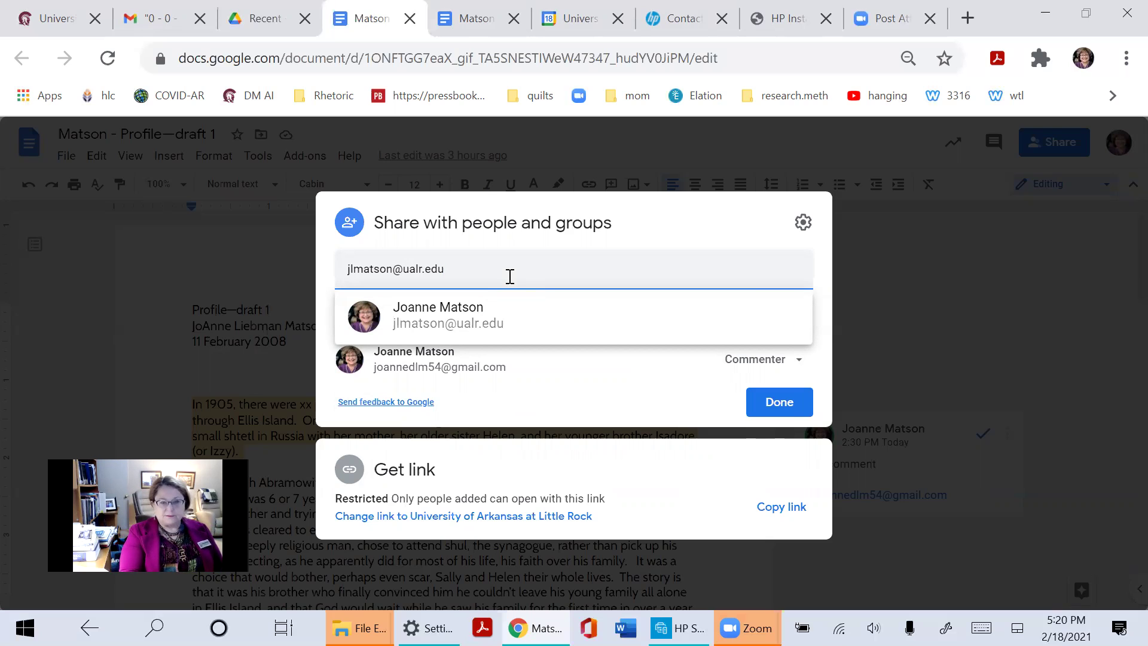
{"action": "key", "text": "Return"}
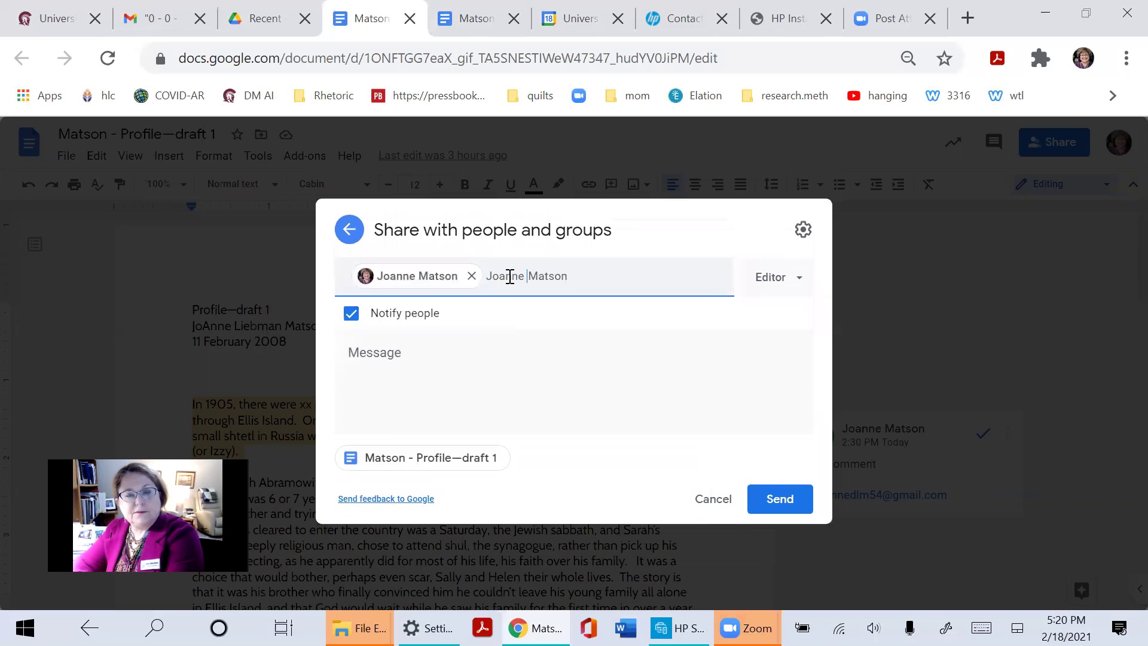
{"action": "left_click", "coordinate": [510, 277]}
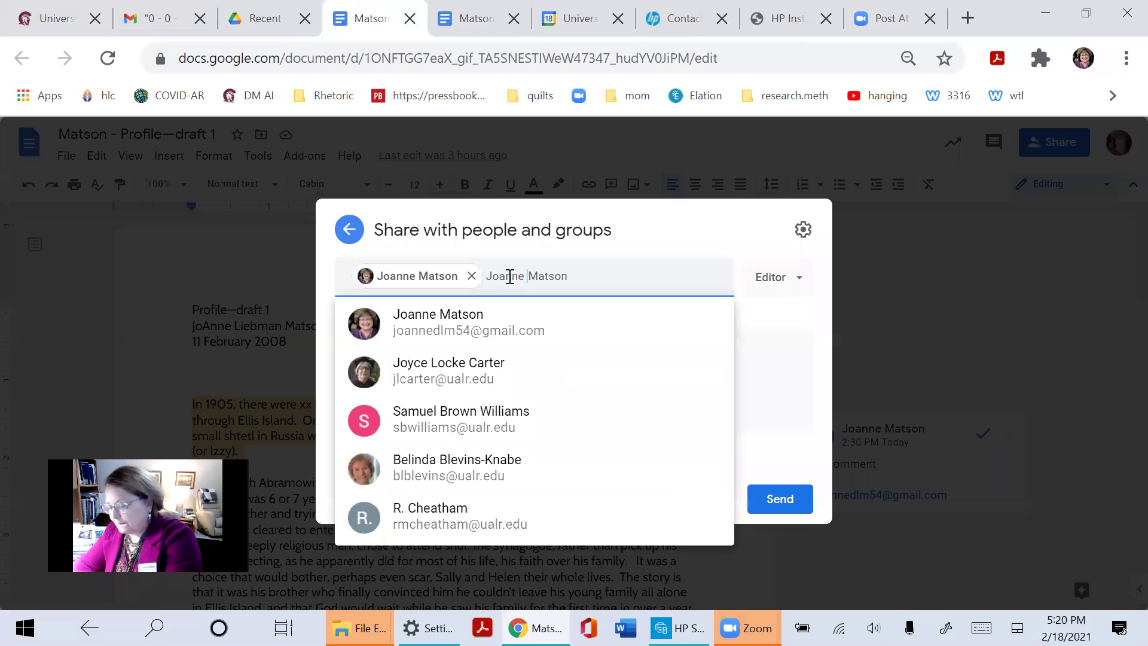
{"action": "type", "text": "trini"}
{"action": "key", "text": "Return"}
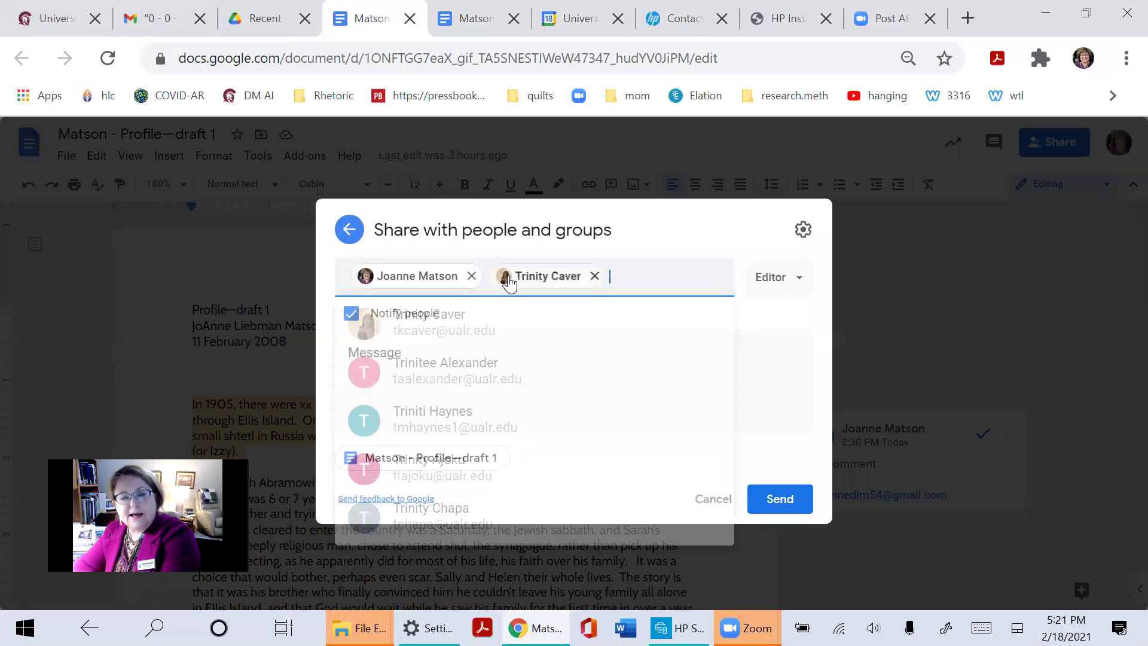
{"action": "mouse_move", "coordinate": [509, 281]}
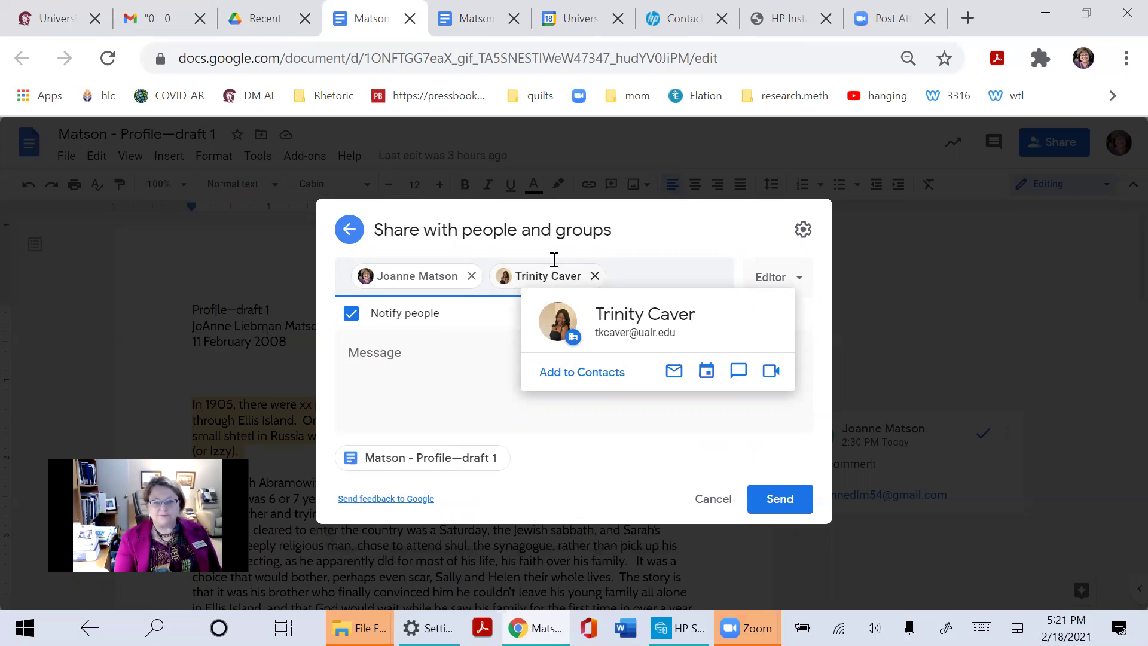
{"action": "left_click", "coordinate": [595, 276]}
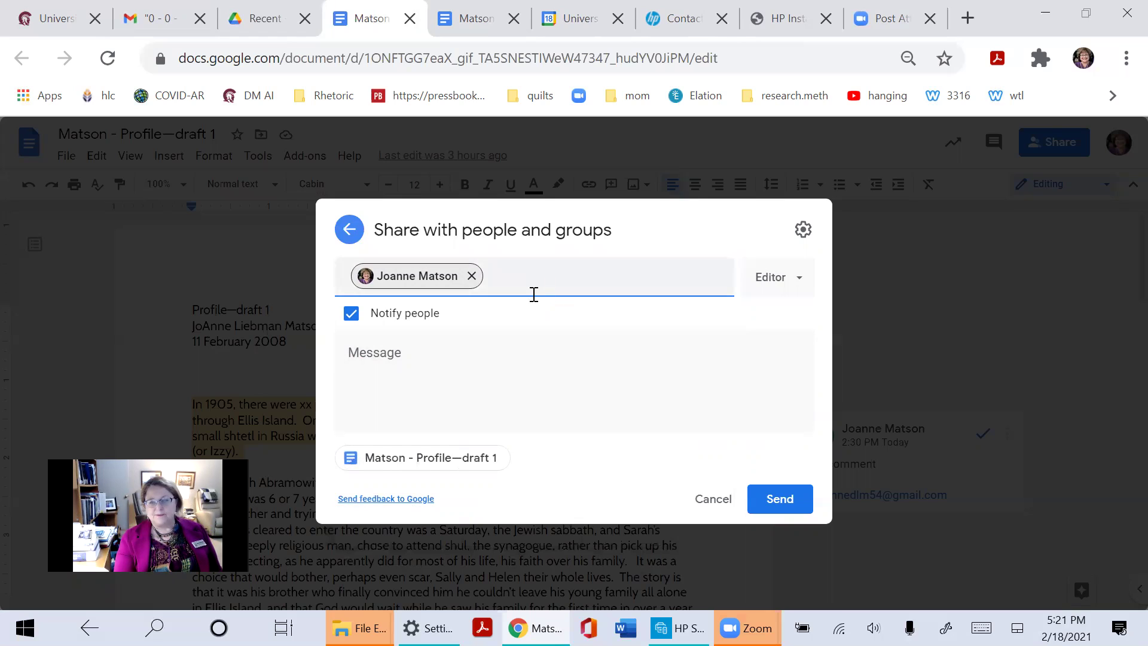
Keep Editor access, add the note 'my letters.' with notification on, and send
{"action": "left_click", "coordinate": [775, 284]}
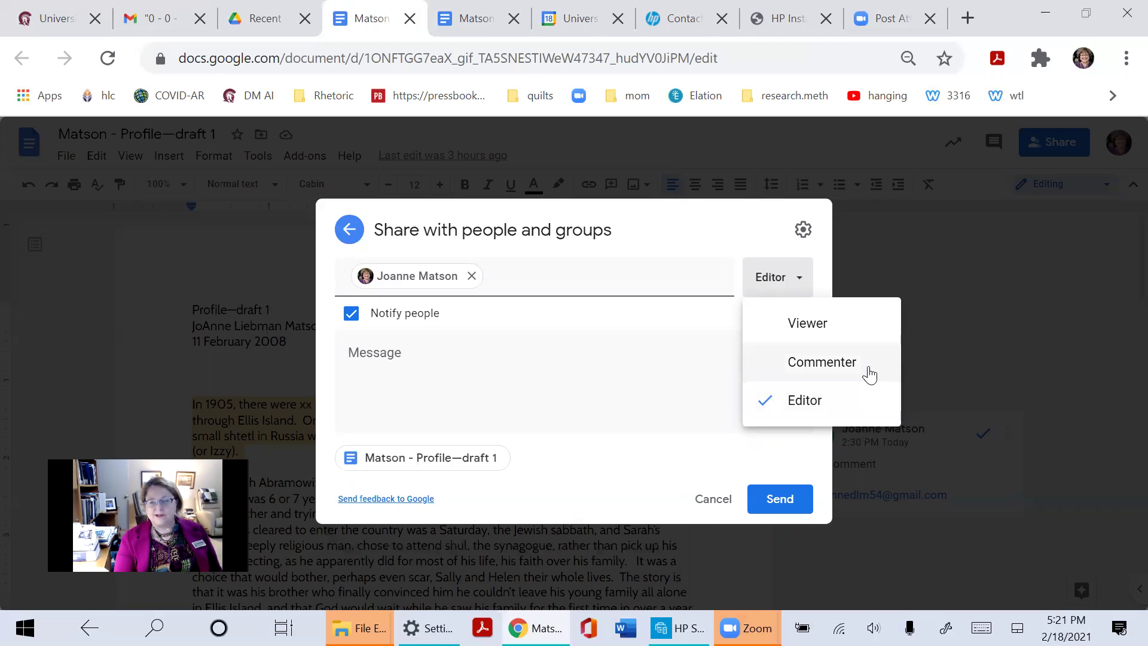
{"action": "left_click", "coordinate": [621, 390]}
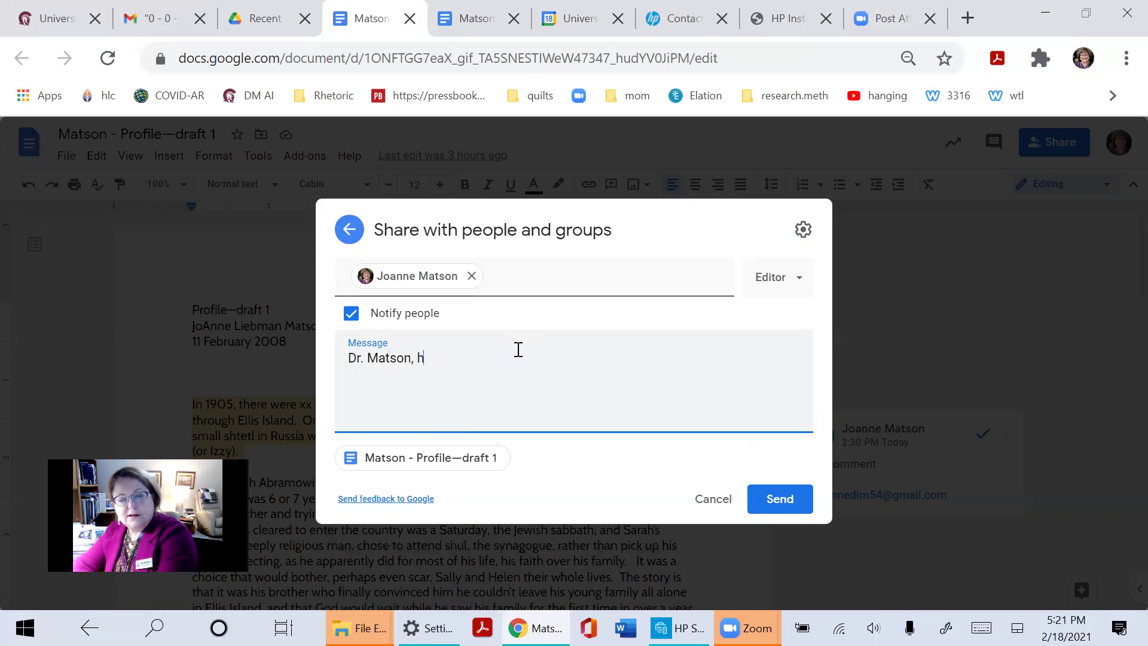
{"action": "type", "text": "my letters."}
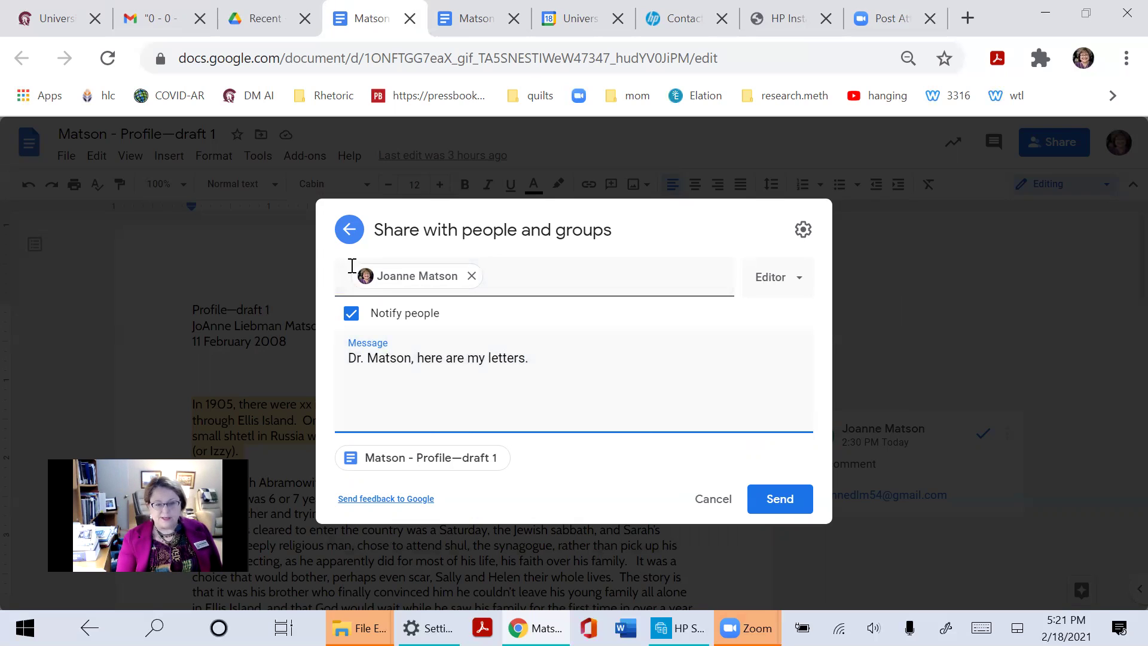
{"action": "left_click", "coordinate": [365, 322]}
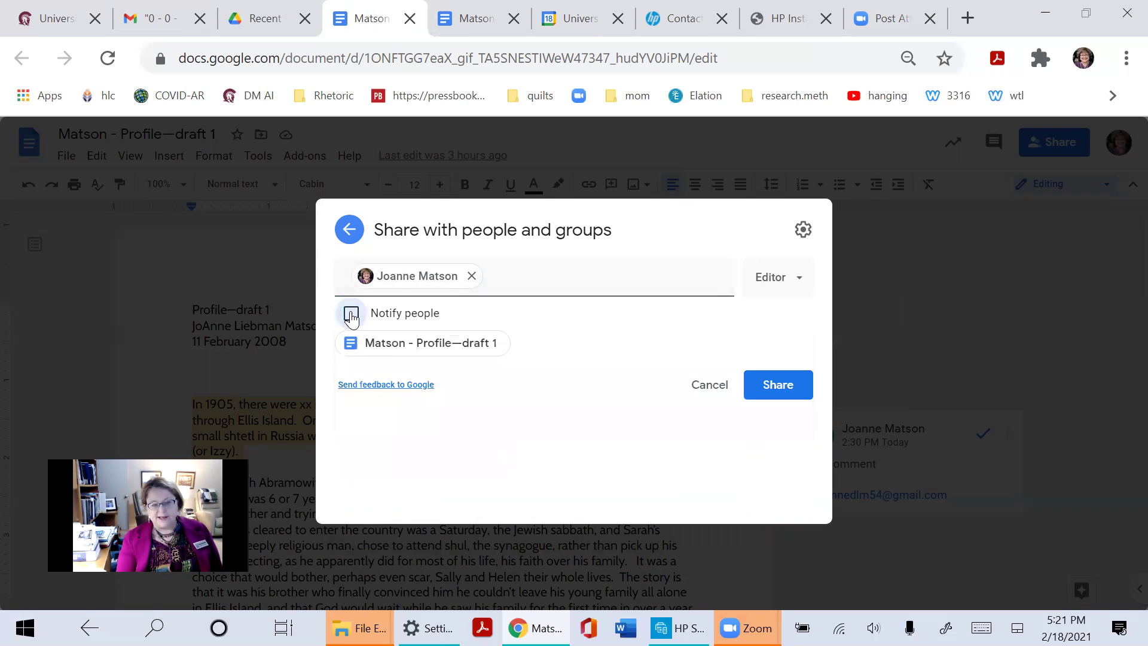
{"action": "left_click", "coordinate": [348, 374]}
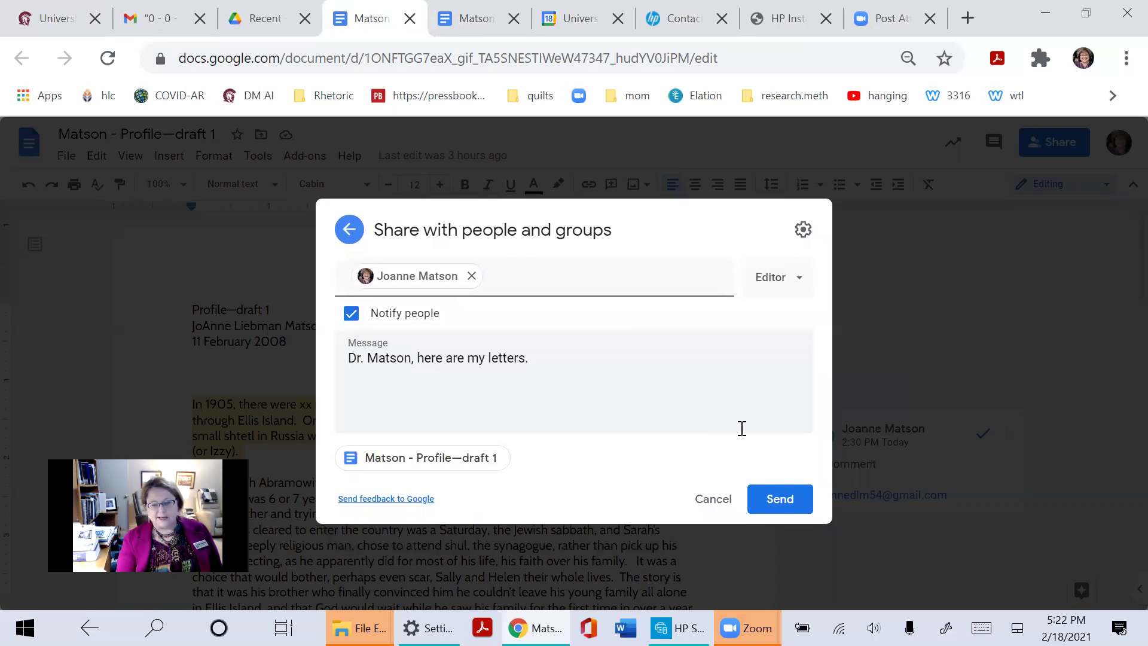
{"action": "left_click", "coordinate": [780, 501]}
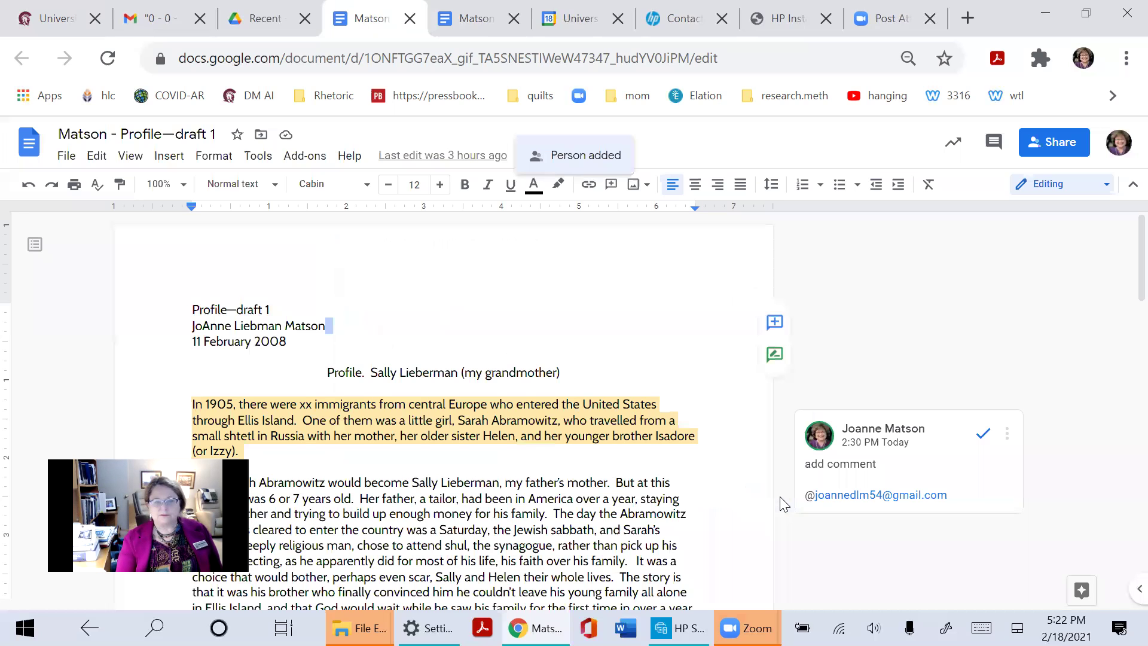
{"action": "left_click", "coordinate": [143, 17]}
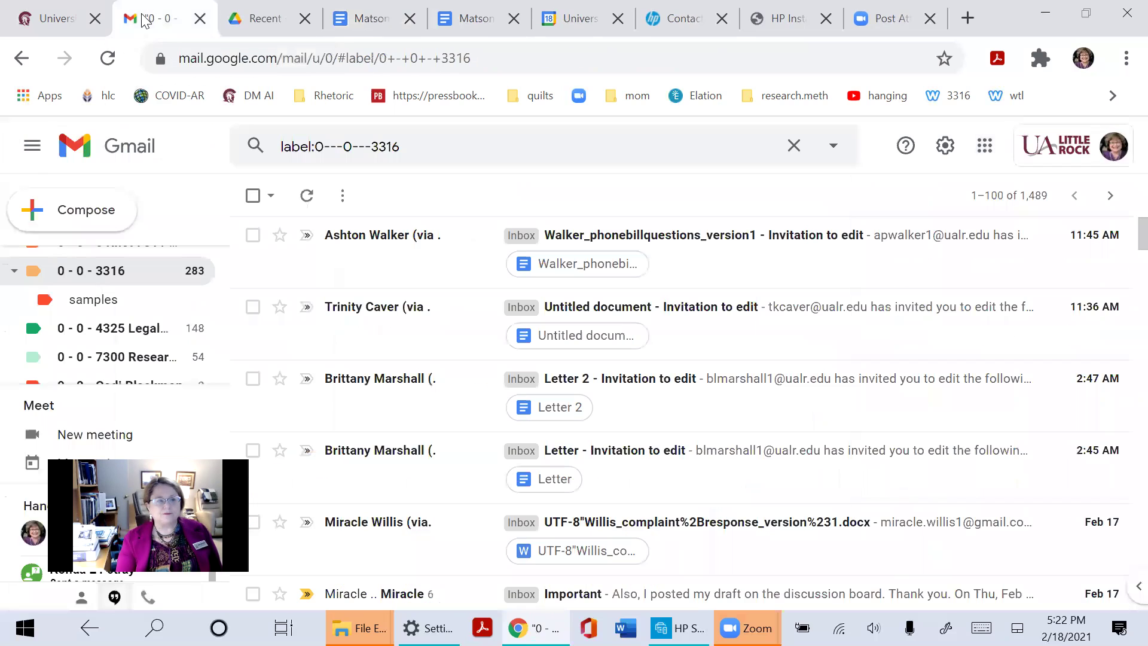
{"action": "scroll", "coordinate": [93, 293], "scroll_direction": "up", "scroll_amount": 10}
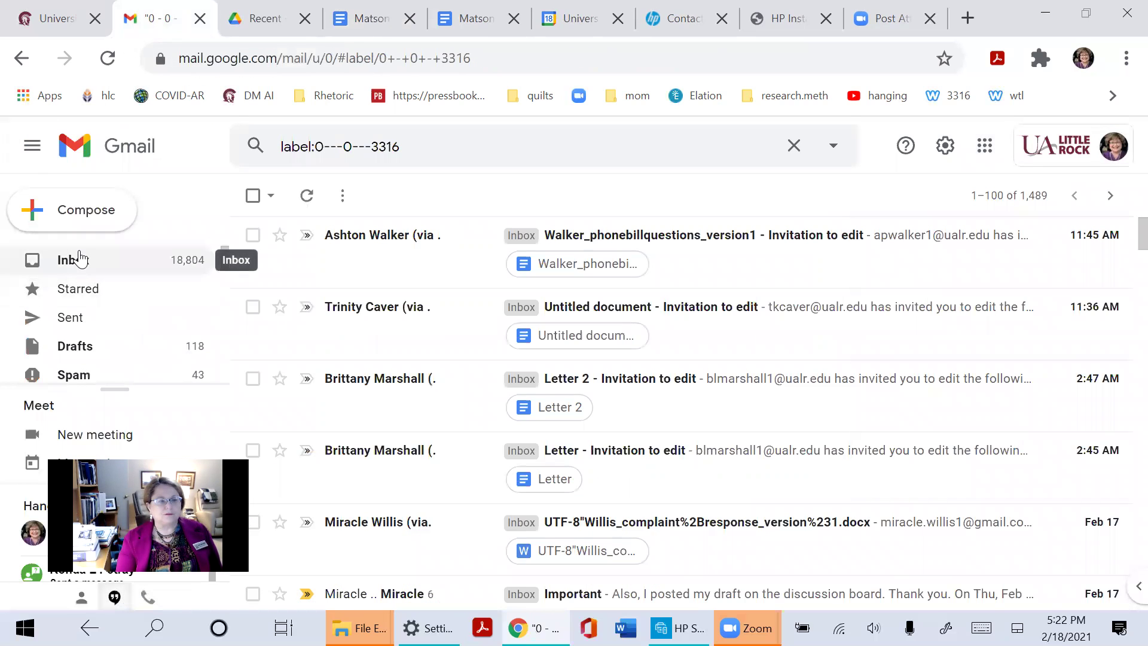
{"action": "left_click", "coordinate": [79, 259]}
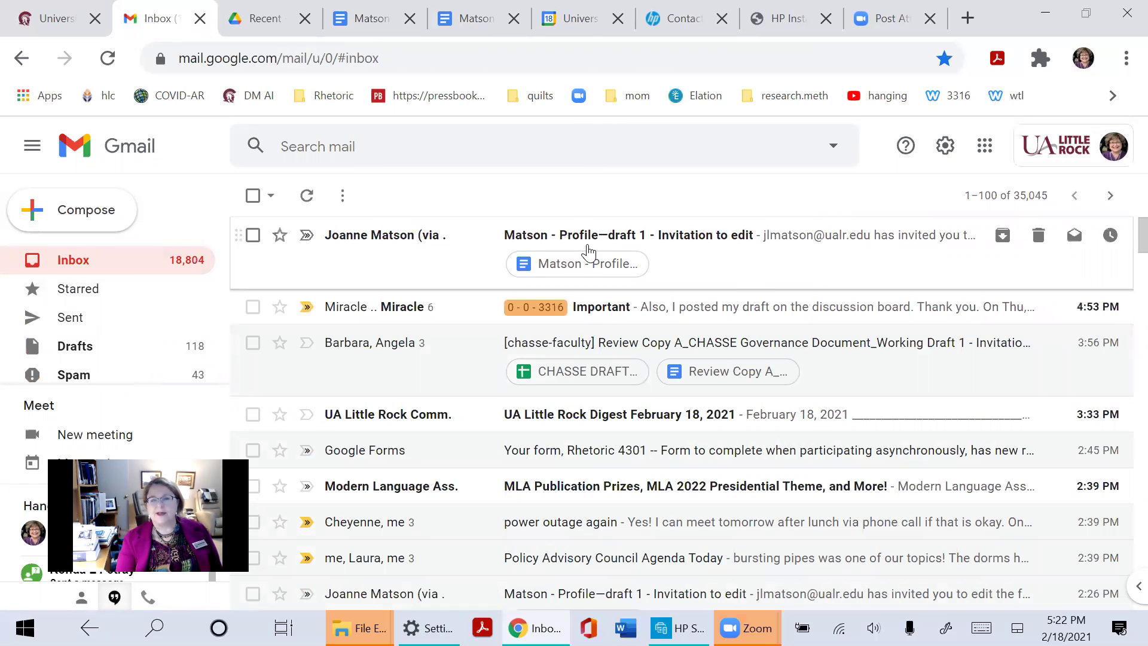
{"action": "left_click", "coordinate": [687, 238]}
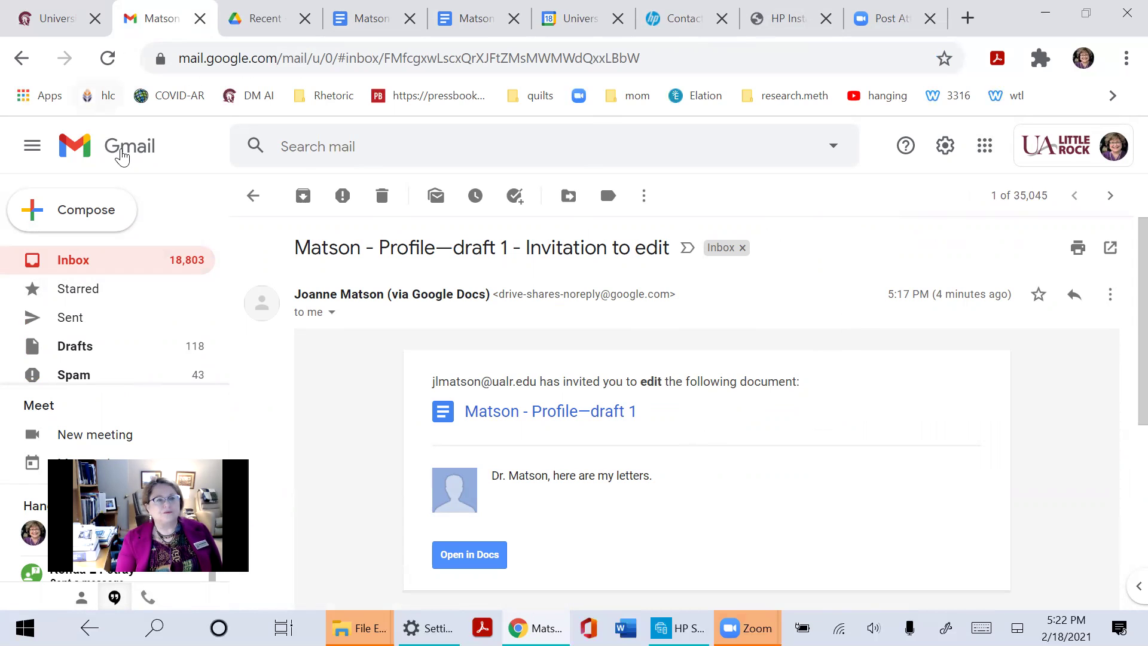
{"action": "left_click", "coordinate": [72, 262]}
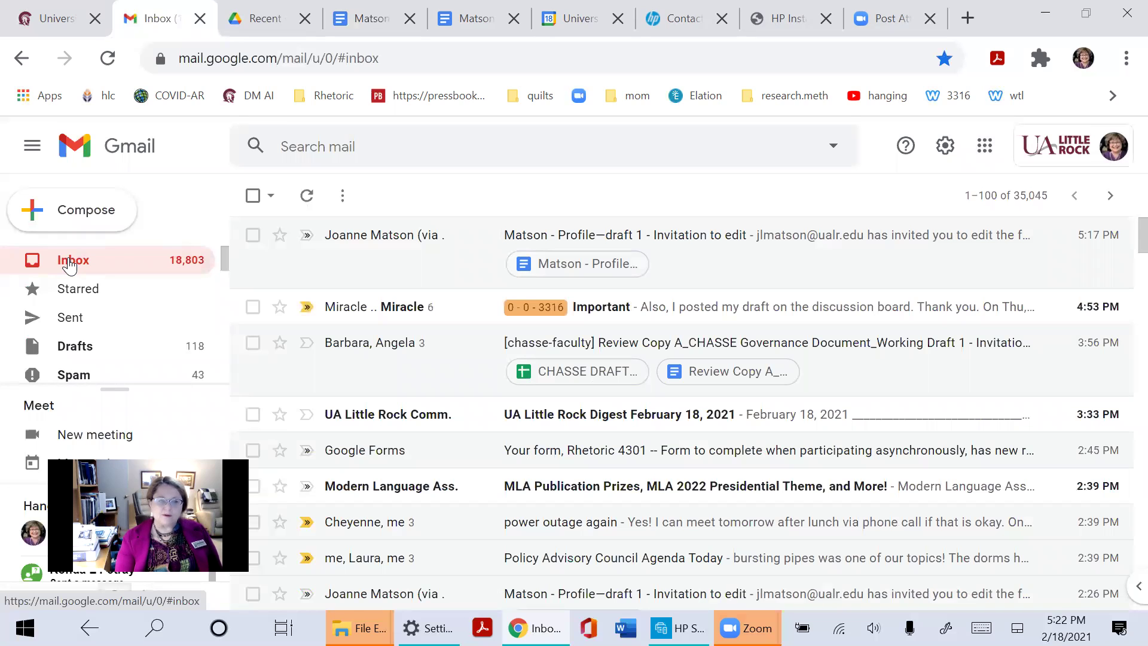
{"action": "scroll", "coordinate": [62, 295], "scroll_direction": "down", "scroll_amount": 5}
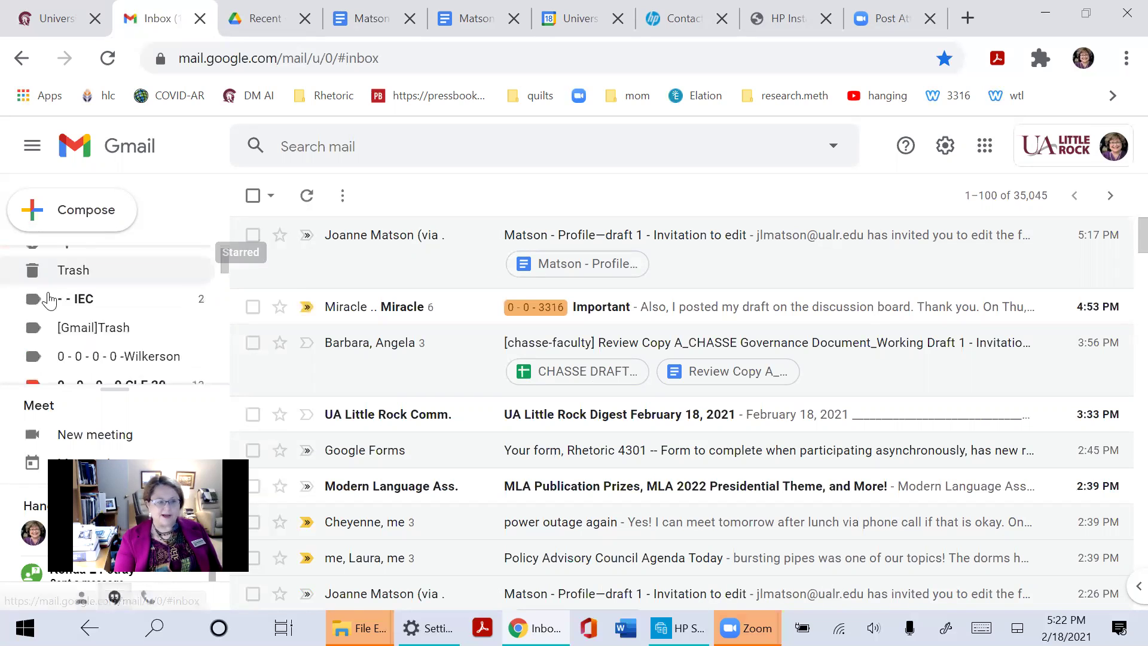
{"action": "scroll", "coordinate": [125, 335], "scroll_direction": "down", "scroll_amount": 3}
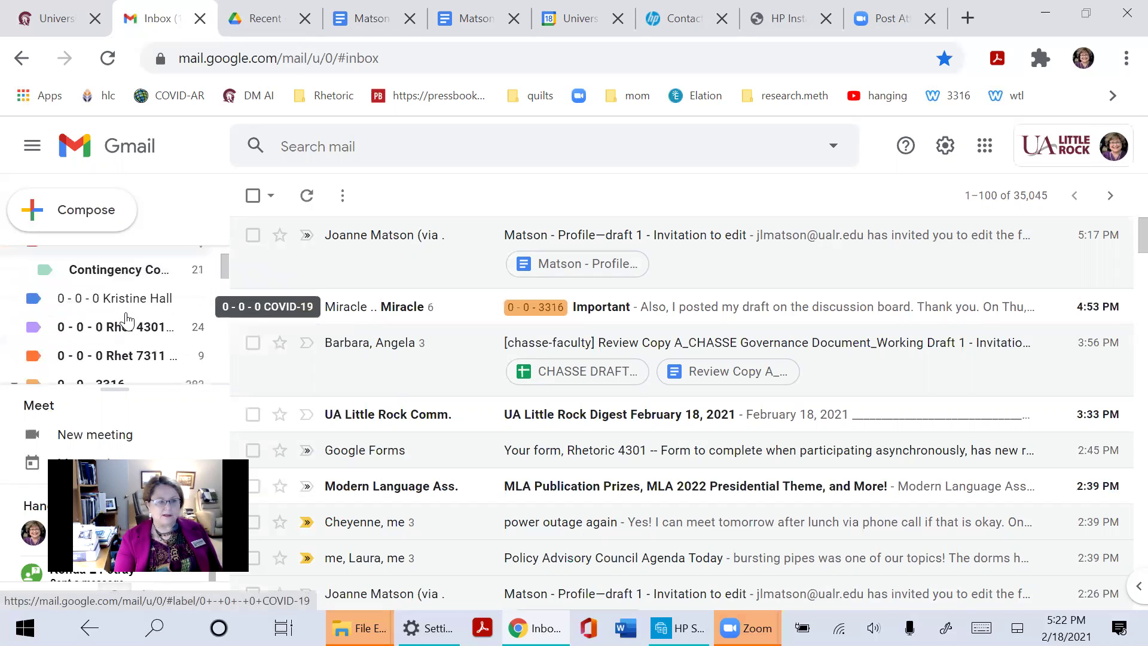
{"action": "scroll", "coordinate": [126, 320], "scroll_direction": "down", "scroll_amount": 3}
{"action": "left_click", "coordinate": [114, 271]}
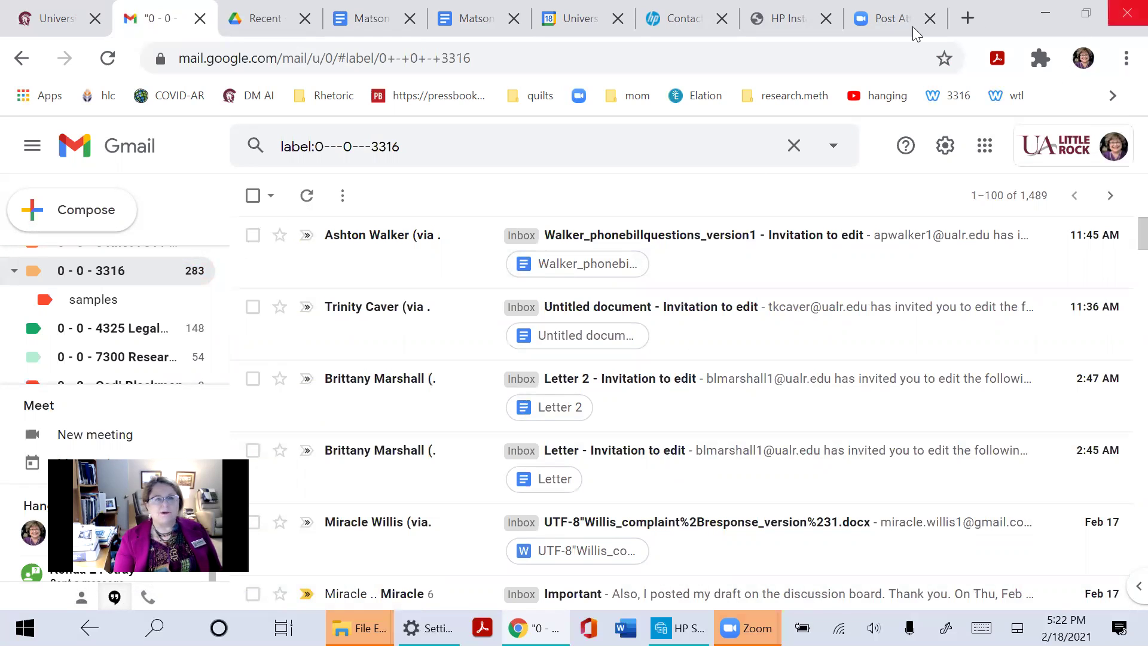
{"action": "left_click", "coordinate": [372, 19]}
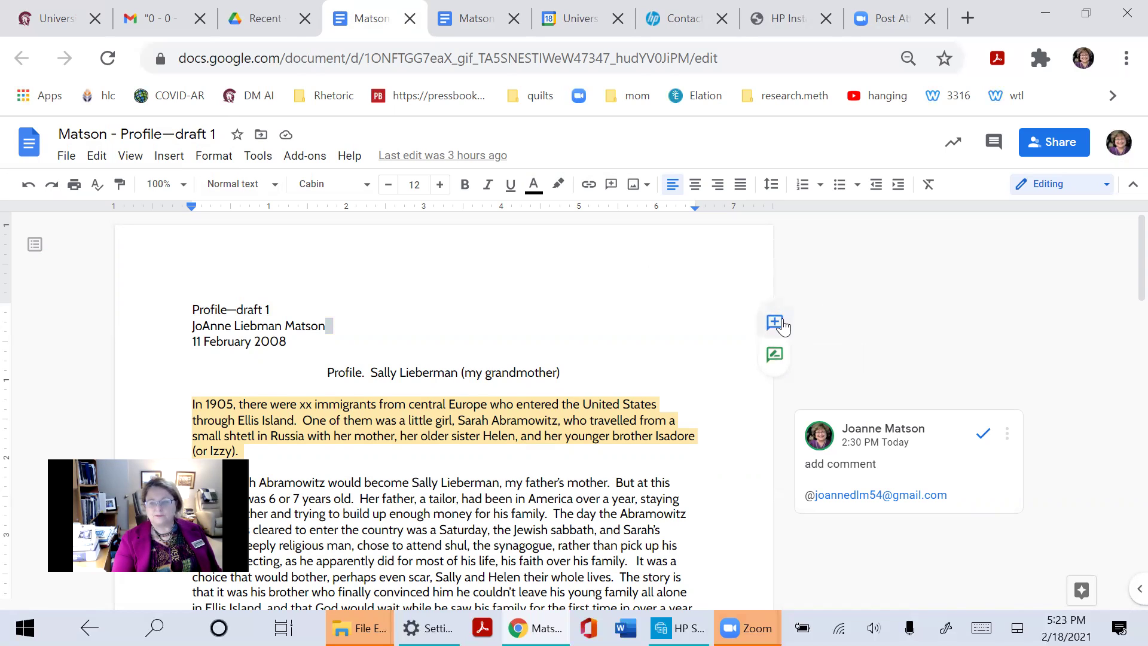
Post a comment on the author line reading 'Here is a comment. I'm following the ELI Review method. See course!!!!'
{"action": "left_click", "coordinate": [778, 322]}
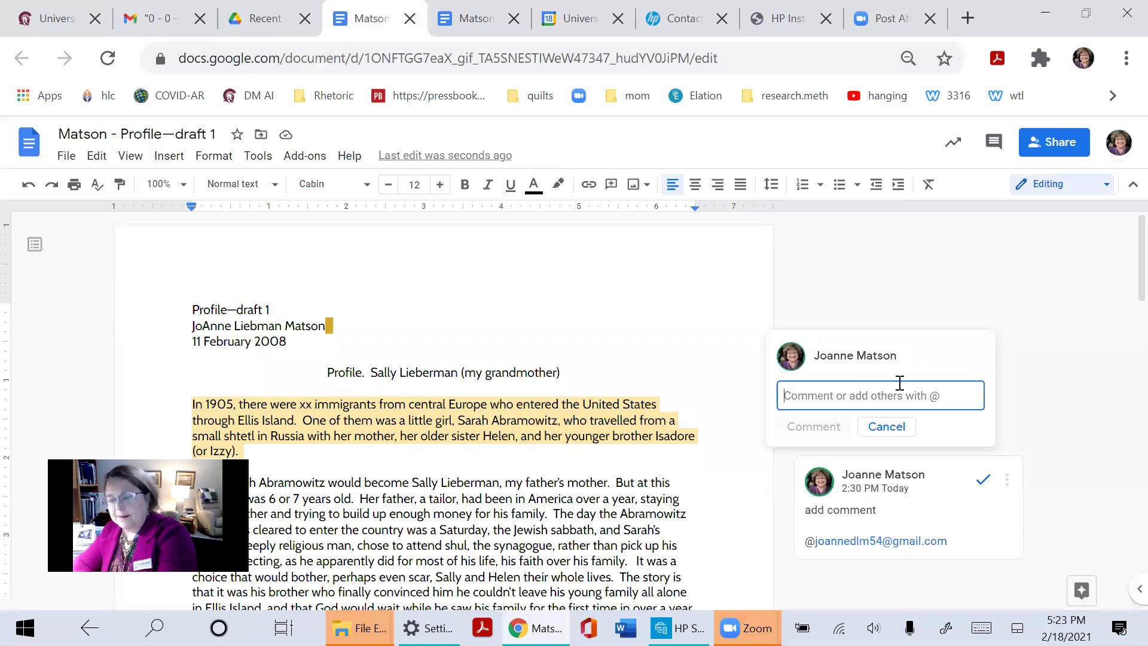
{"action": "type", "text": "Here is a comment. I"}
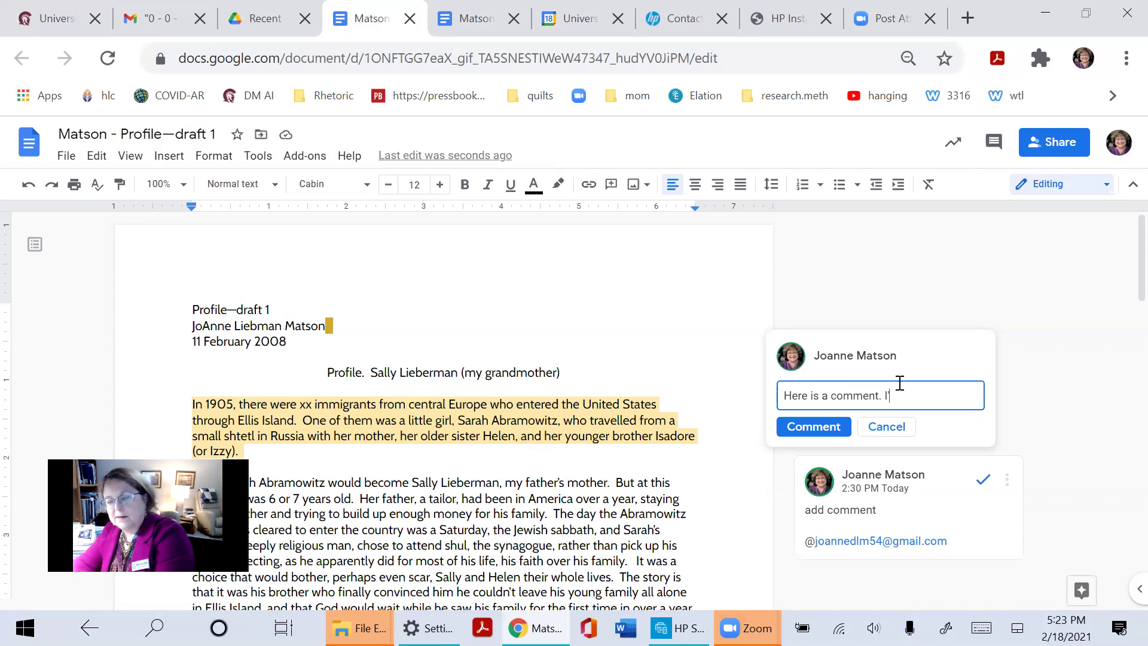
{"action": "type", "text": "'m following t"}
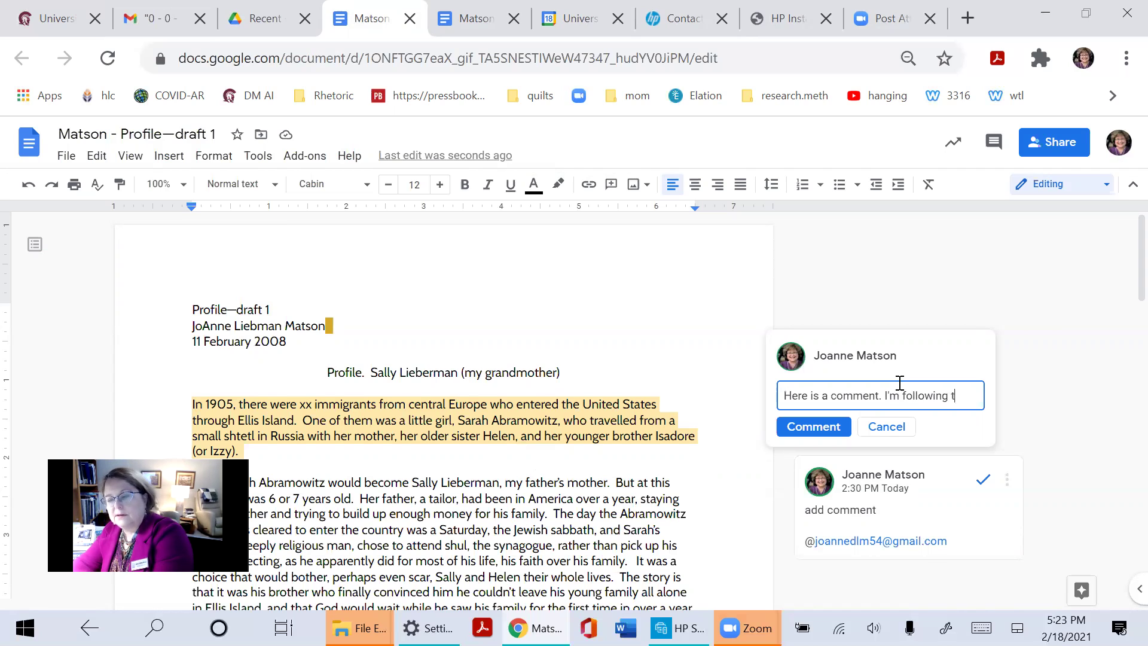
{"action": "type", "text": "he EK"}
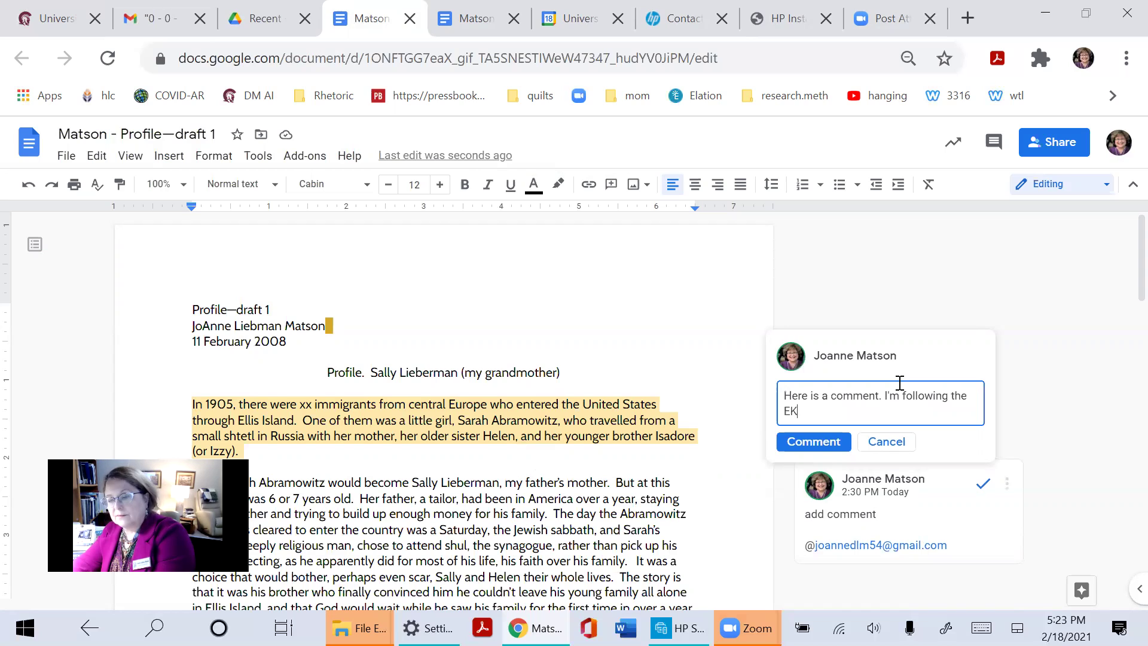
{"action": "key", "text": "BackSpace"}
{"action": "key", "text": "BackSpace"}
{"action": "type", "text": "ELI Review method. See course"}
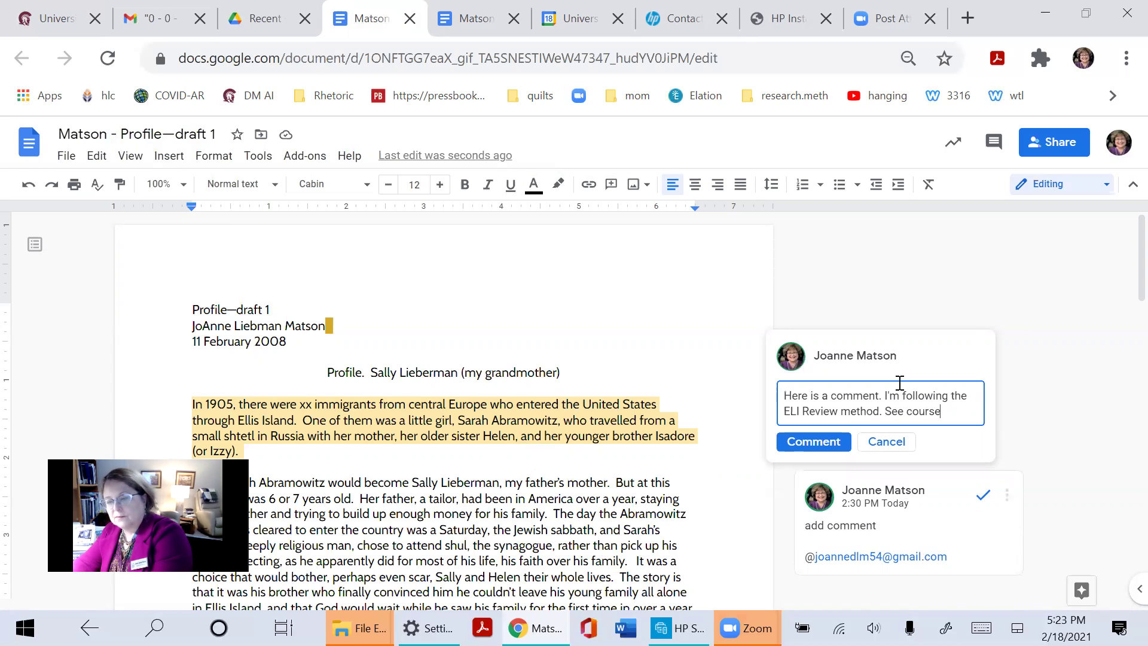
{"action": "type", "text": "!!!!"}
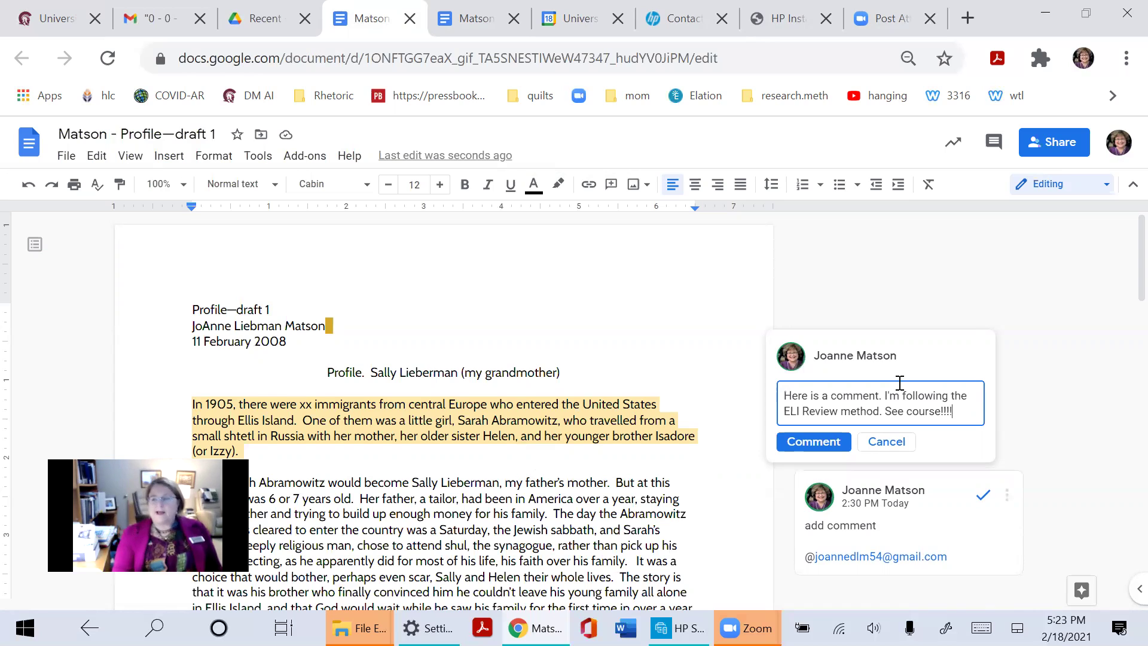
{"action": "left_click", "coordinate": [785, 442]}
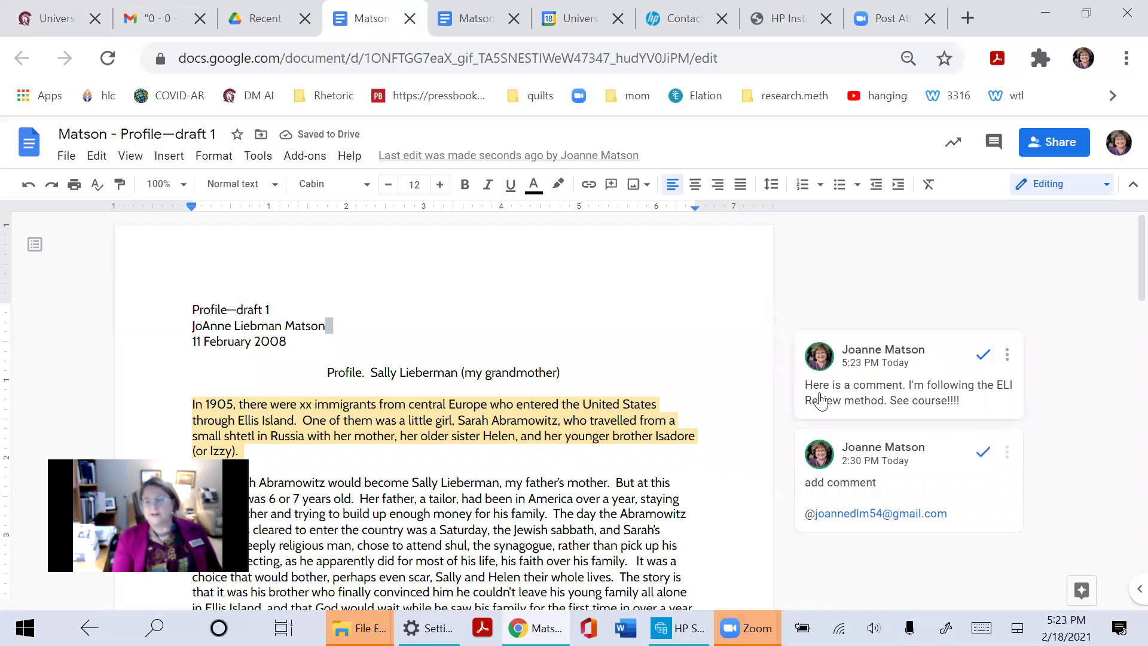
{"action": "left_click", "coordinate": [1009, 355]}
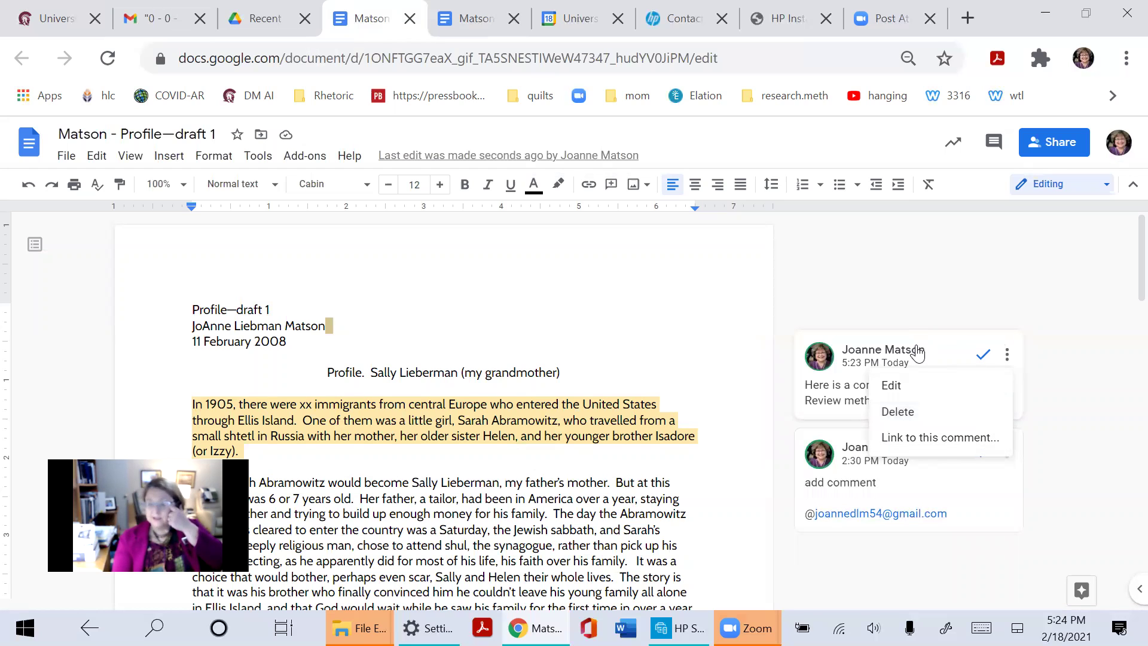
{"action": "left_click", "coordinate": [917, 304]}
{"action": "left_click", "coordinate": [973, 410]}
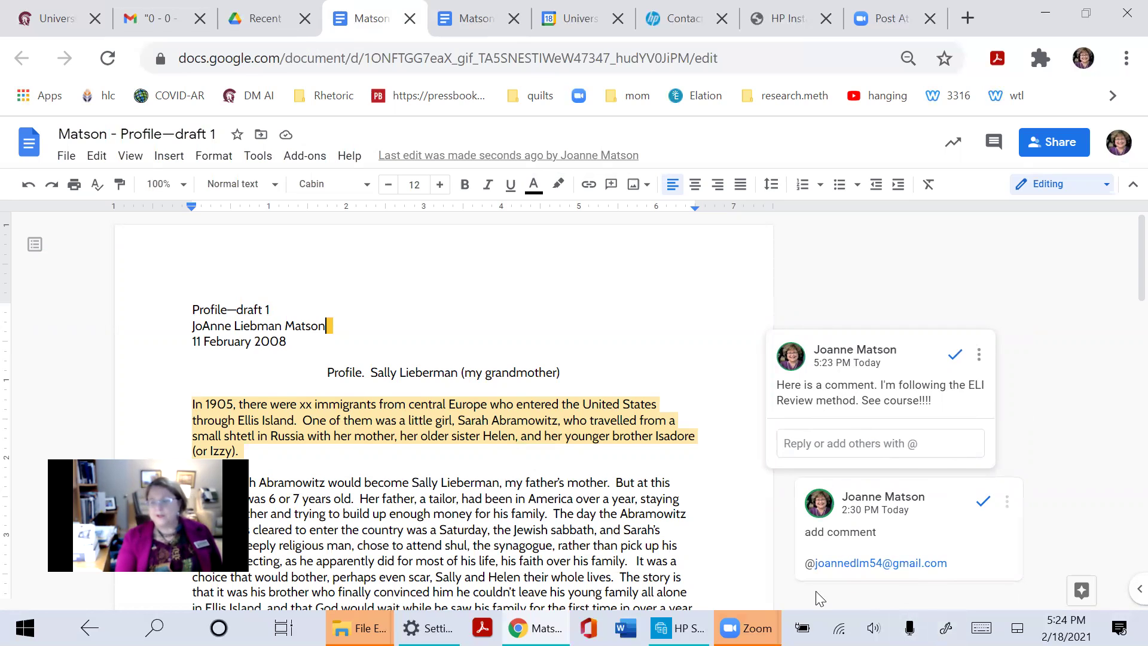
{"action": "scroll", "coordinate": [984, 547], "scroll_direction": "down", "scroll_amount": 2}
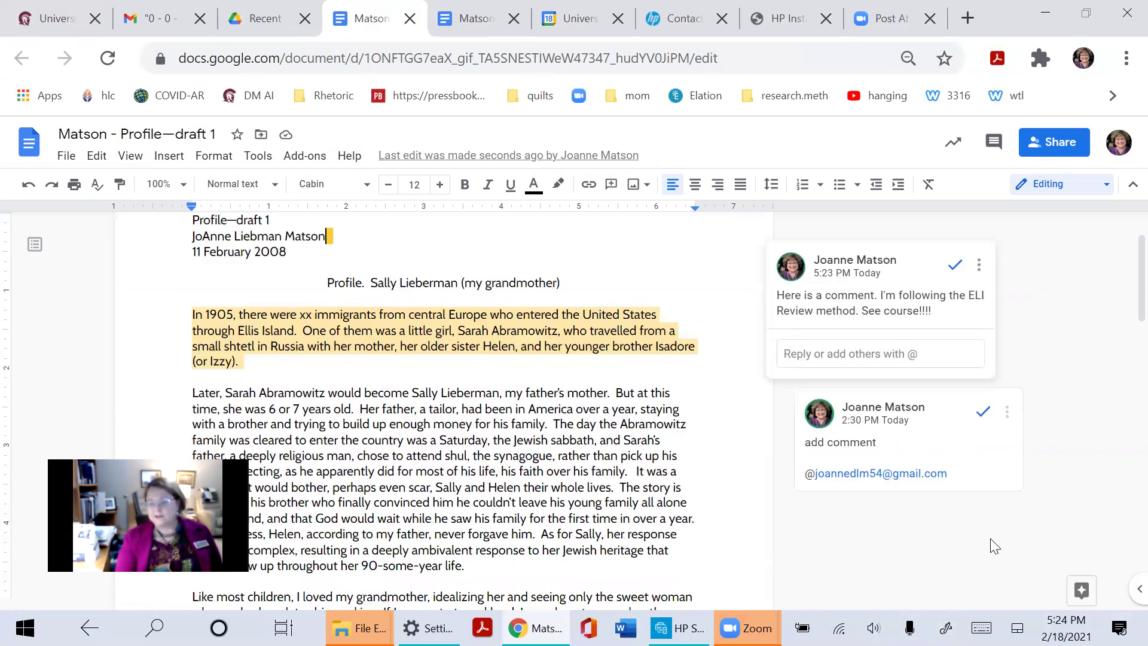
{"action": "scroll", "coordinate": [996, 538], "scroll_direction": "up", "scroll_amount": 1}
{"action": "scroll", "coordinate": [996, 539], "scroll_direction": "up", "scroll_amount": 1}
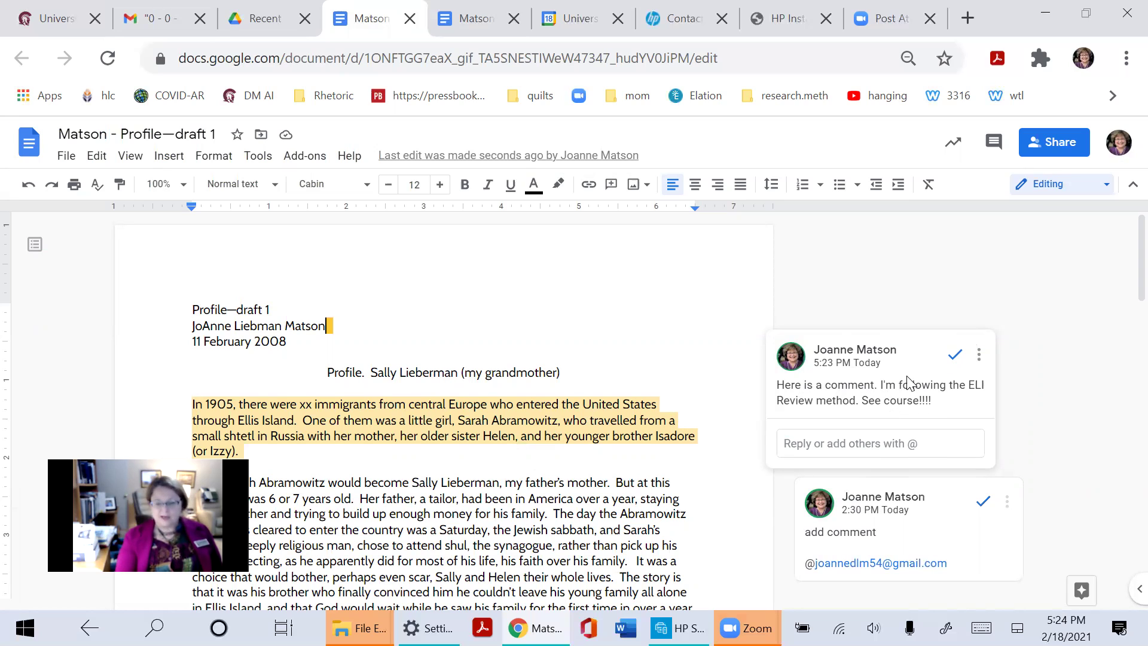
{"action": "scroll", "coordinate": [819, 391], "scroll_direction": "down", "scroll_amount": 9}
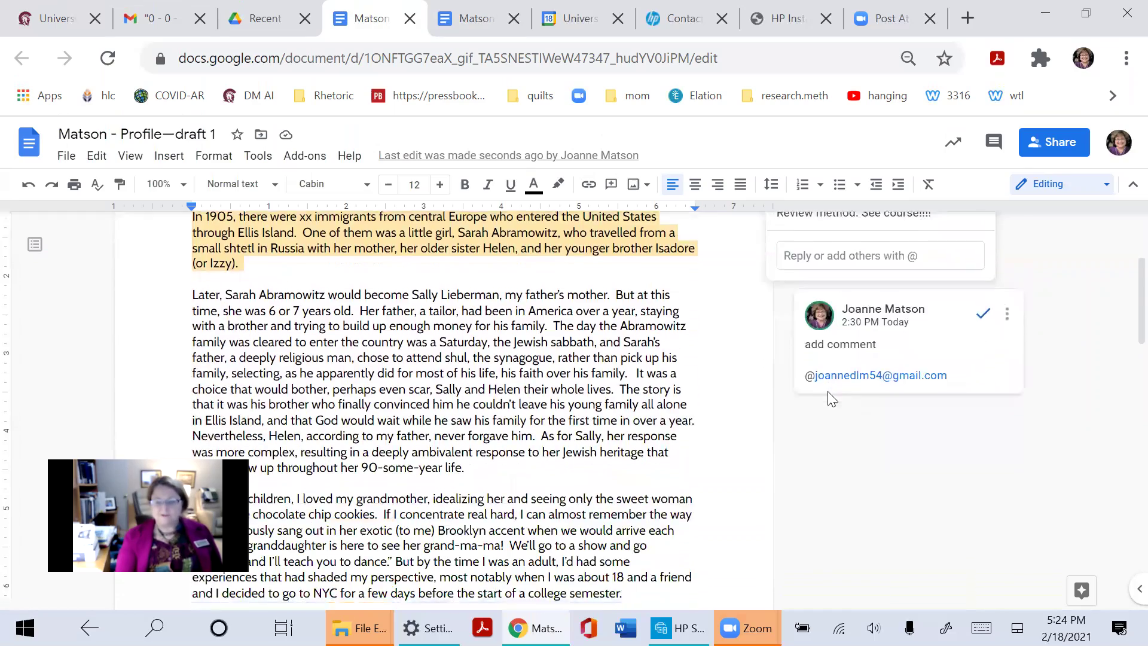
{"action": "scroll", "coordinate": [868, 445], "scroll_direction": "up", "scroll_amount": 9}
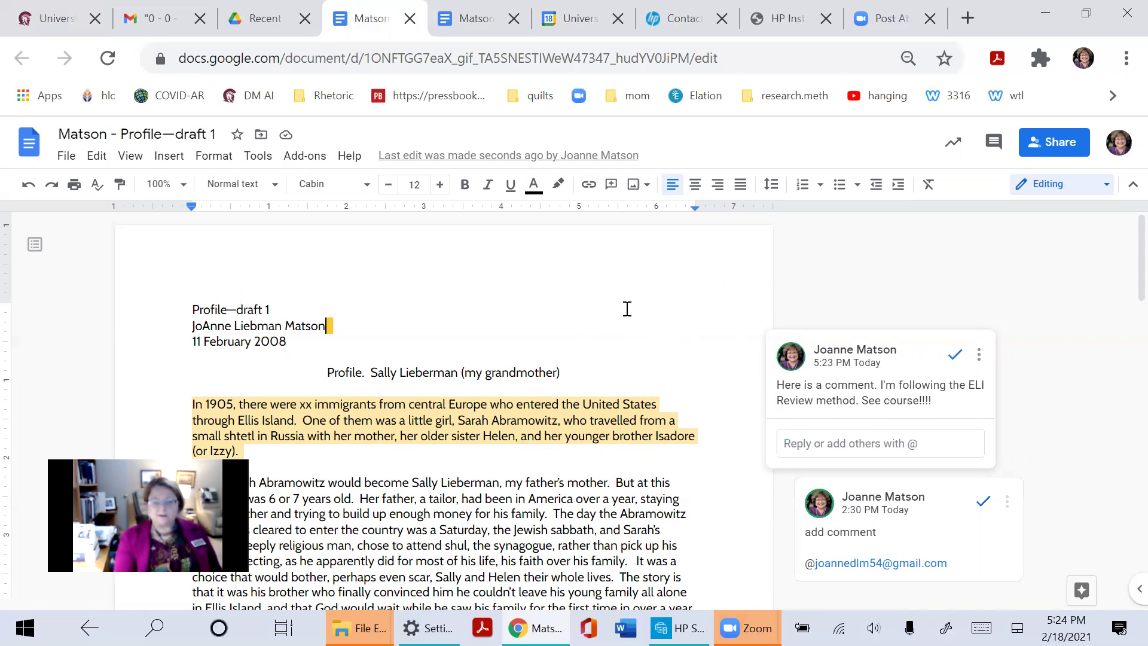
{"action": "scroll", "coordinate": [627, 309], "scroll_direction": "down", "scroll_amount": 5}
{"action": "scroll", "coordinate": [643, 350], "scroll_direction": "up", "scroll_amount": 5}
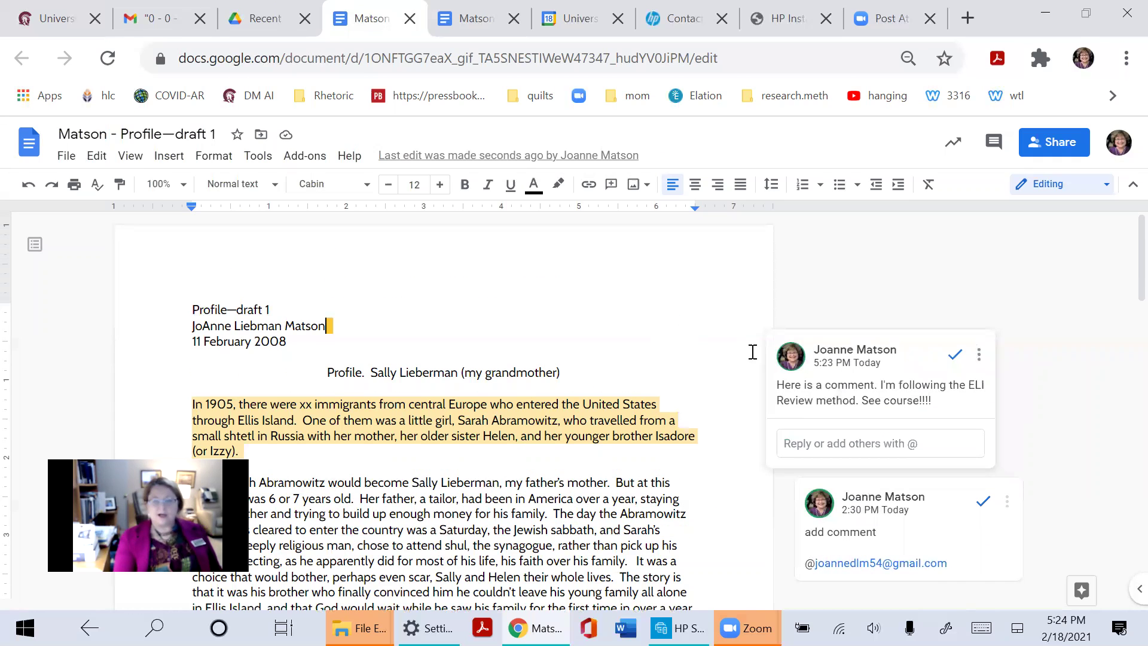